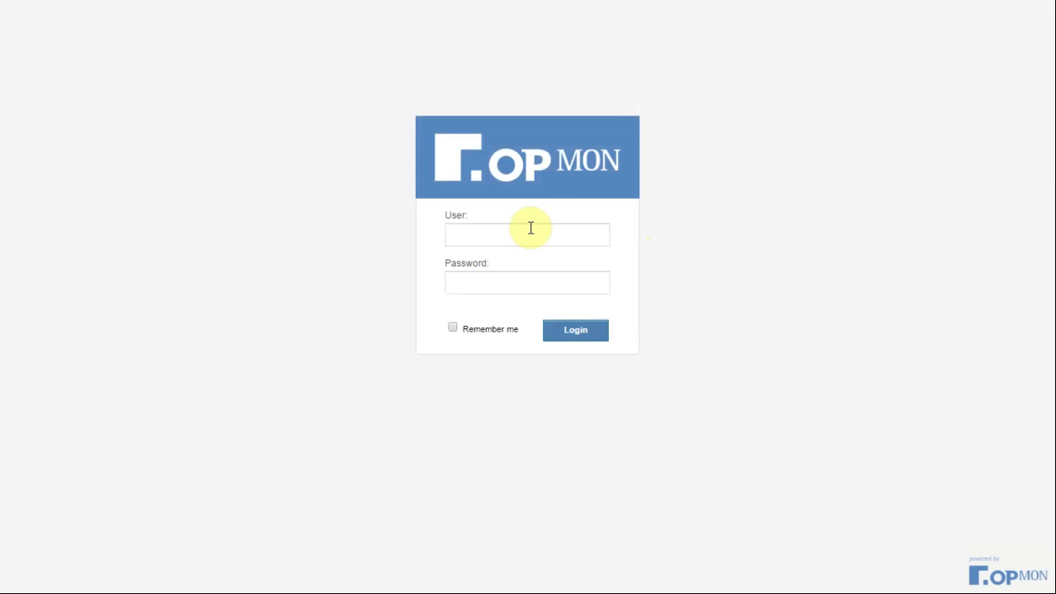
Log in as opmonadmin with the account password
{"action": "type", "text": "opmonadmin"}
{"action": "key", "text": "Tab"}
{"action": "type", "text": "•"}
{"action": "key", "text": "Return"}
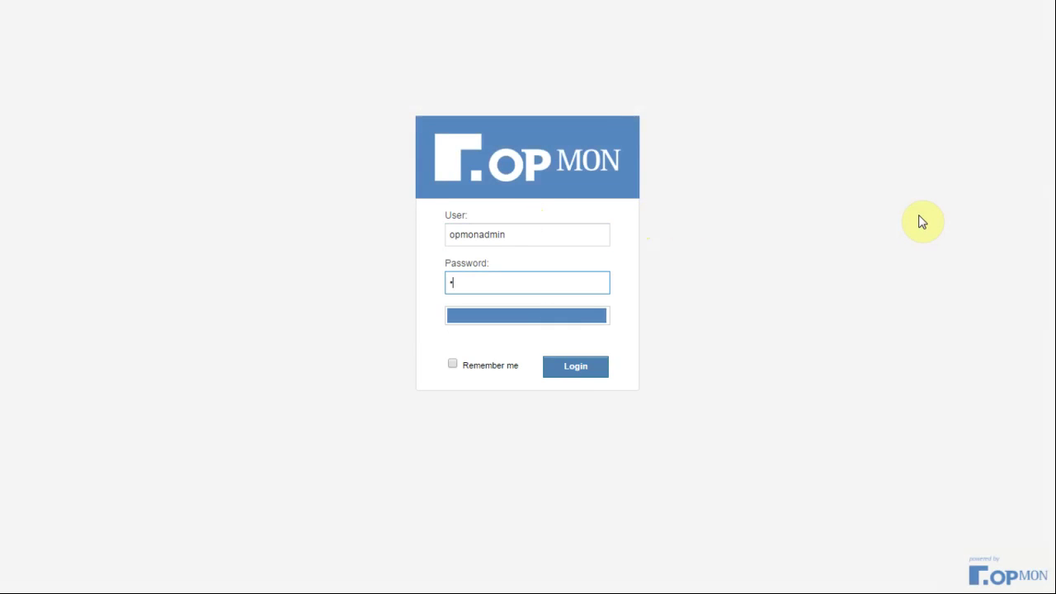
Open the command list in the configuration utility and view the available command type filters
{"action": "mouse_move", "coordinate": [520, 20]}
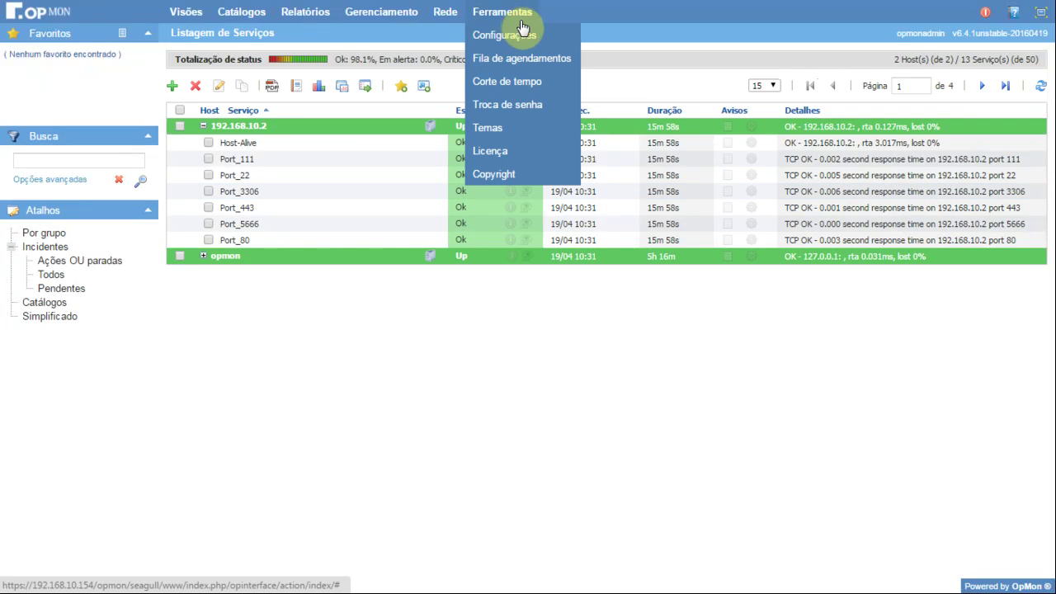
{"action": "left_click", "coordinate": [523, 34]}
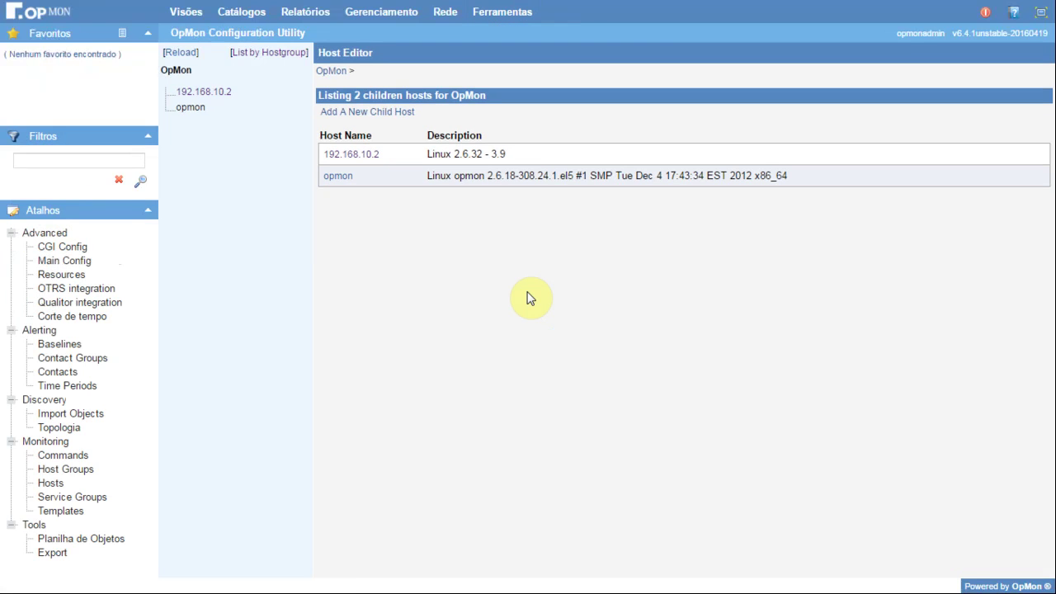
{"action": "left_click", "coordinate": [63, 459]}
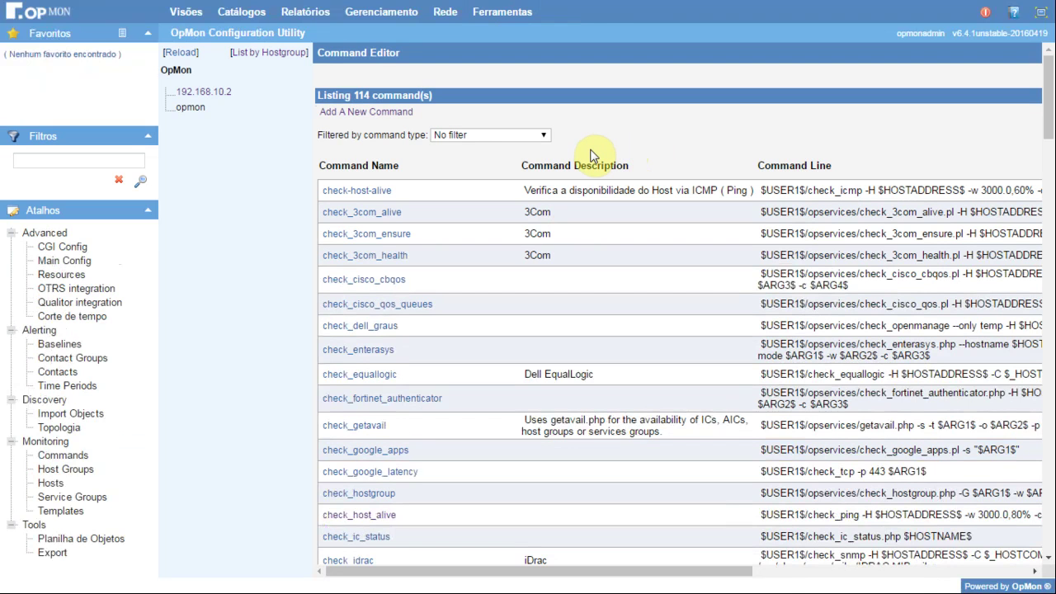
{"action": "left_click", "coordinate": [543, 135]}
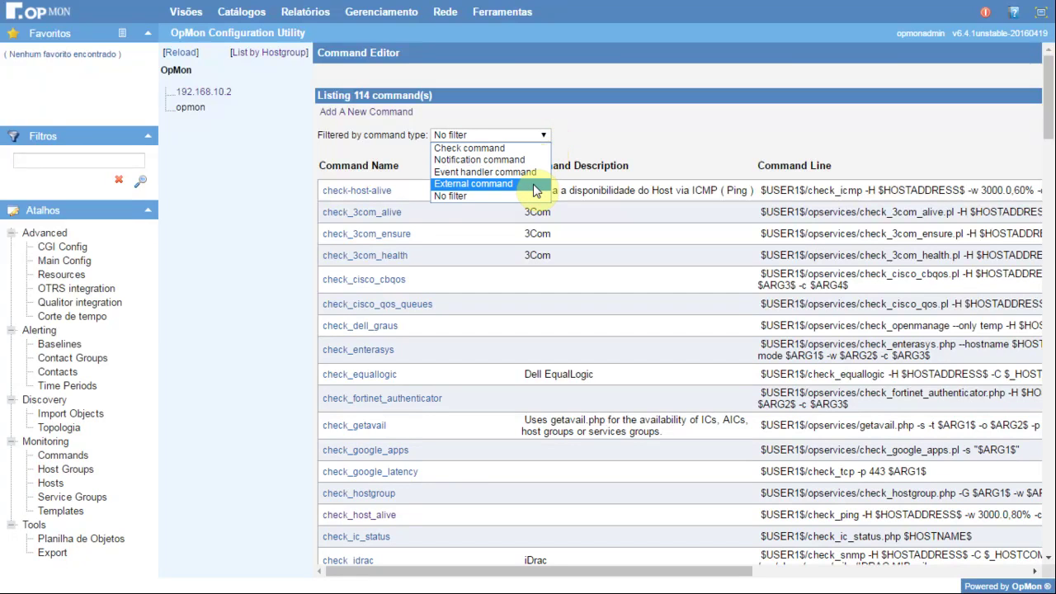
{"action": "left_click", "coordinate": [593, 146]}
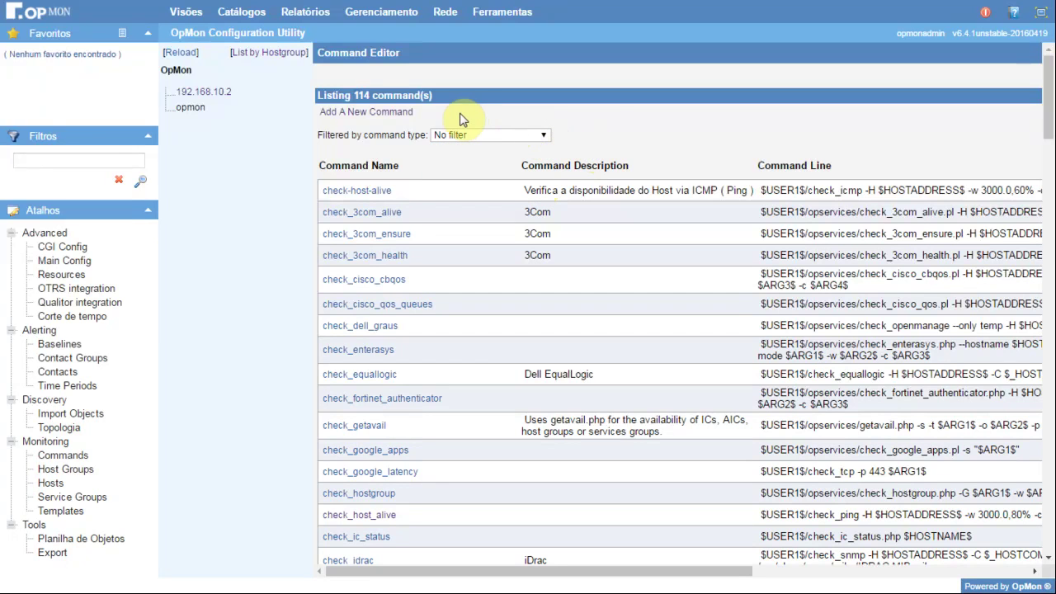
Start a new check command and name it comando_teste
{"action": "left_click", "coordinate": [392, 114]}
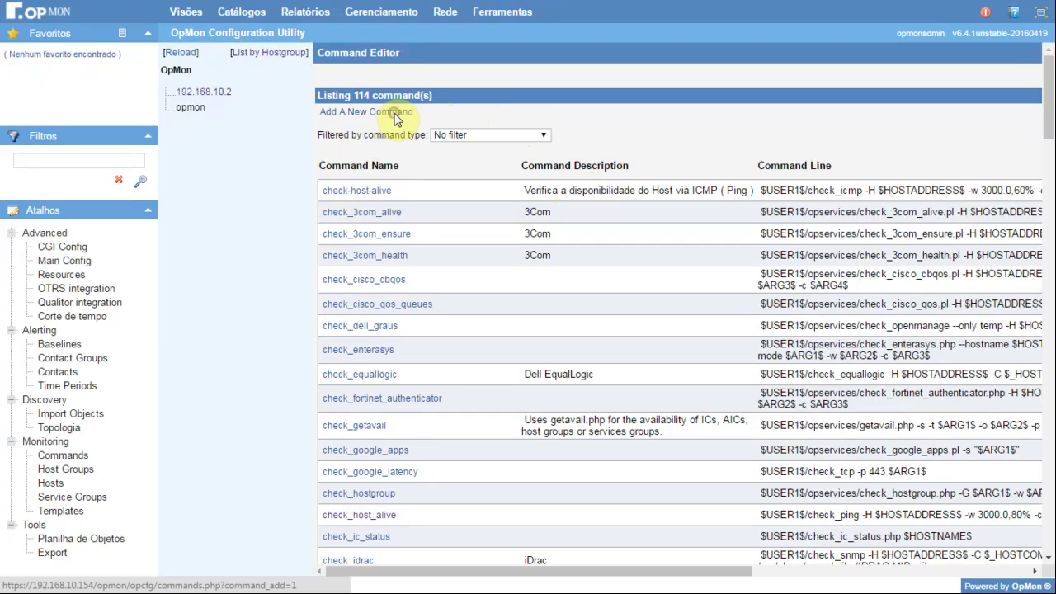
{"action": "left_click", "coordinate": [476, 162]}
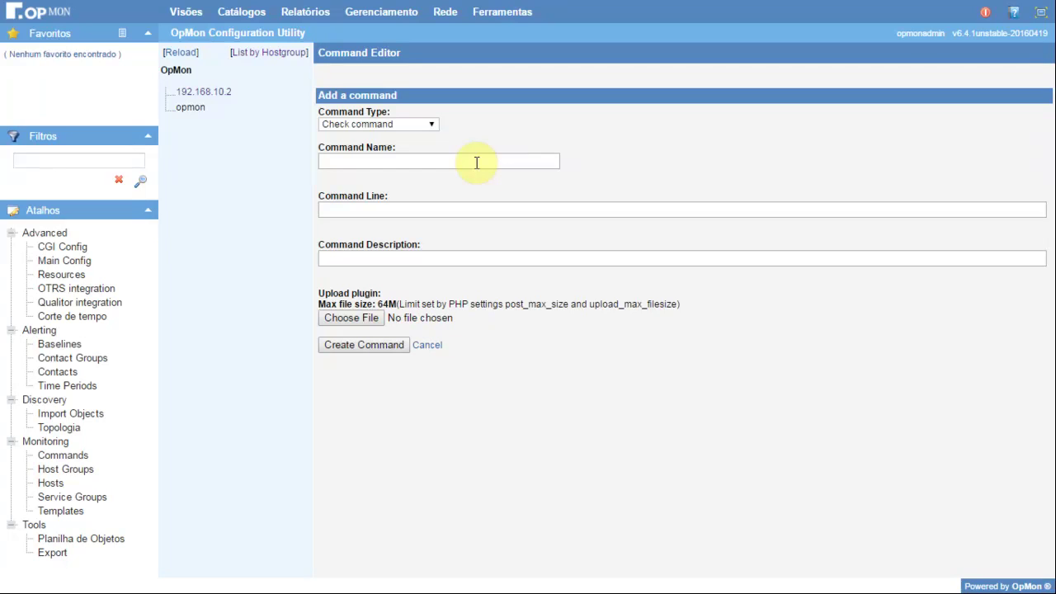
{"action": "type", "text": "co"}
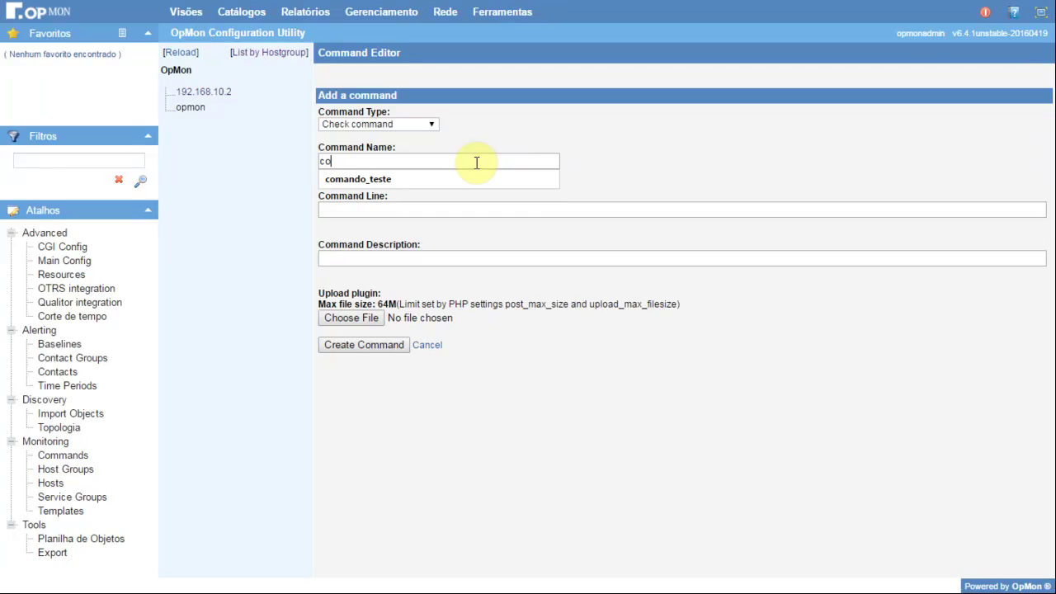
{"action": "type", "text": "mando_teste"}
Set the new command's command line to /usr/local/opmon/libexec/check_ping -H $HOSTADDRESS$ -w $ARG1$ -c $ARG2$
{"action": "key", "text": "Tab"}
{"action": "type", "text": "/usr"}
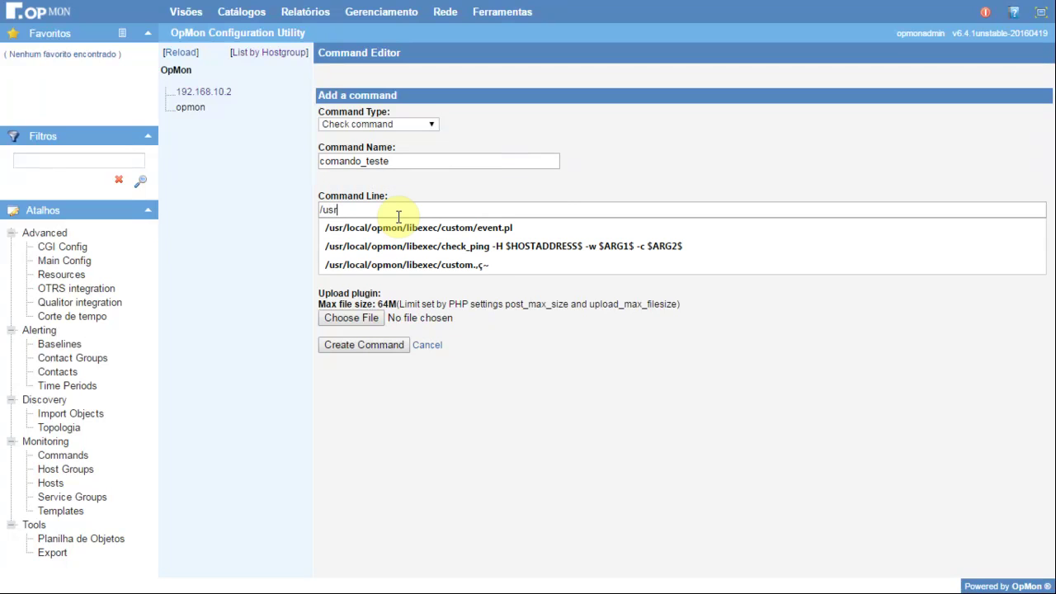
{"action": "type", "text": "/local/"}
{"action": "key", "text": "Down"}
{"action": "key", "text": "Down"}
{"action": "key", "text": "Return"}
Examine the host, warning and critical parameters in the command line, including the $HOSTADDRESS$, $ARG1$ and $ARG2$ macros
{"action": "left_click_drag", "start_coordinate": [429, 210], "coordinate": [496, 211]}
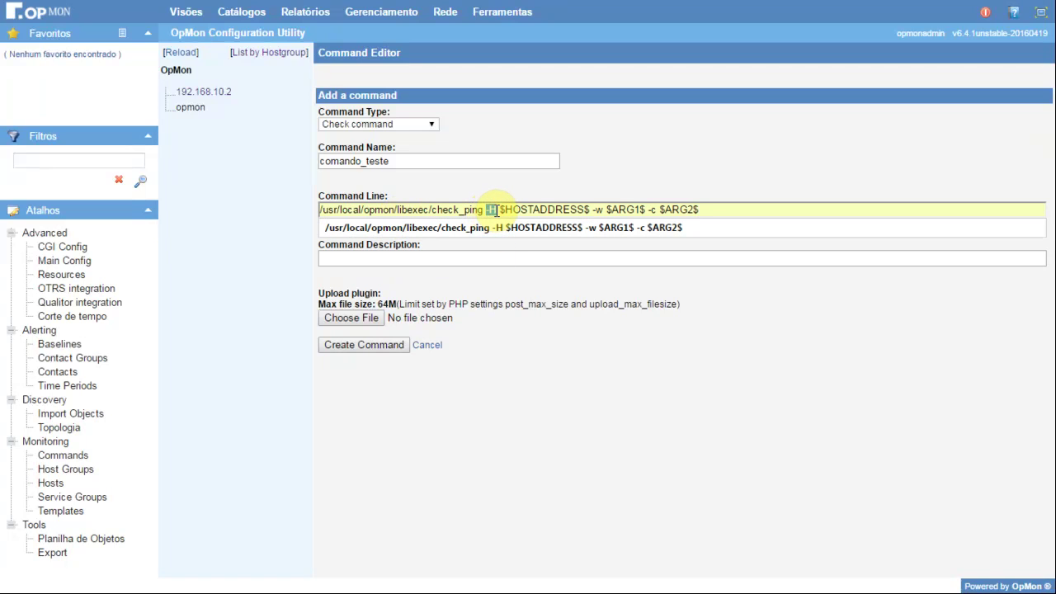
{"action": "left_click", "coordinate": [673, 222]}
{"action": "left_click_drag", "start_coordinate": [590, 210], "coordinate": [498, 209]}
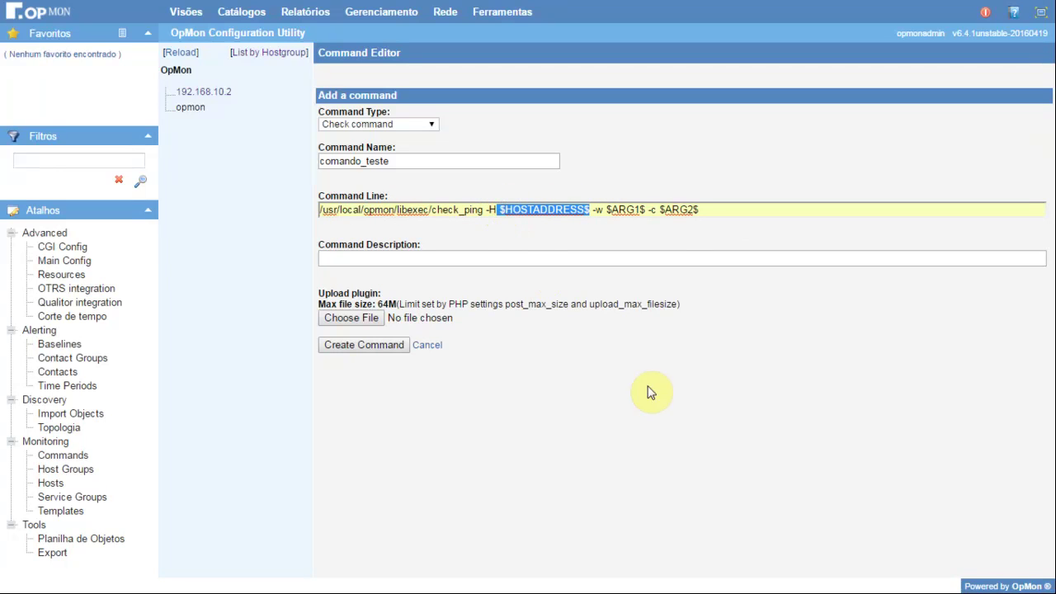
{"action": "left_click_drag", "start_coordinate": [647, 210], "coordinate": [608, 210]}
{"action": "left_click", "coordinate": [608, 209]}
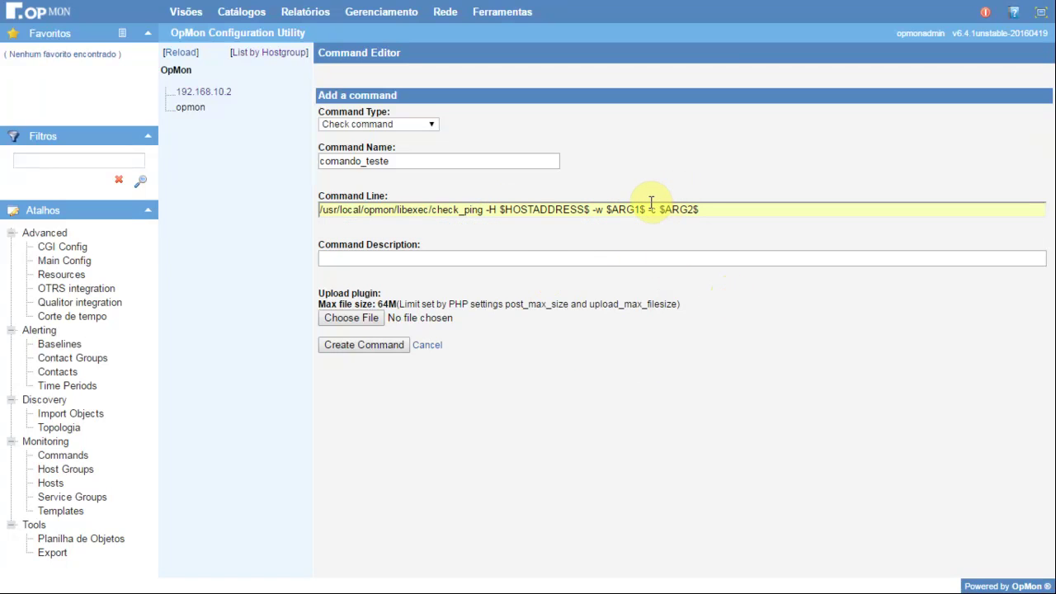
{"action": "left_click_drag", "start_coordinate": [646, 209], "coordinate": [607, 210]}
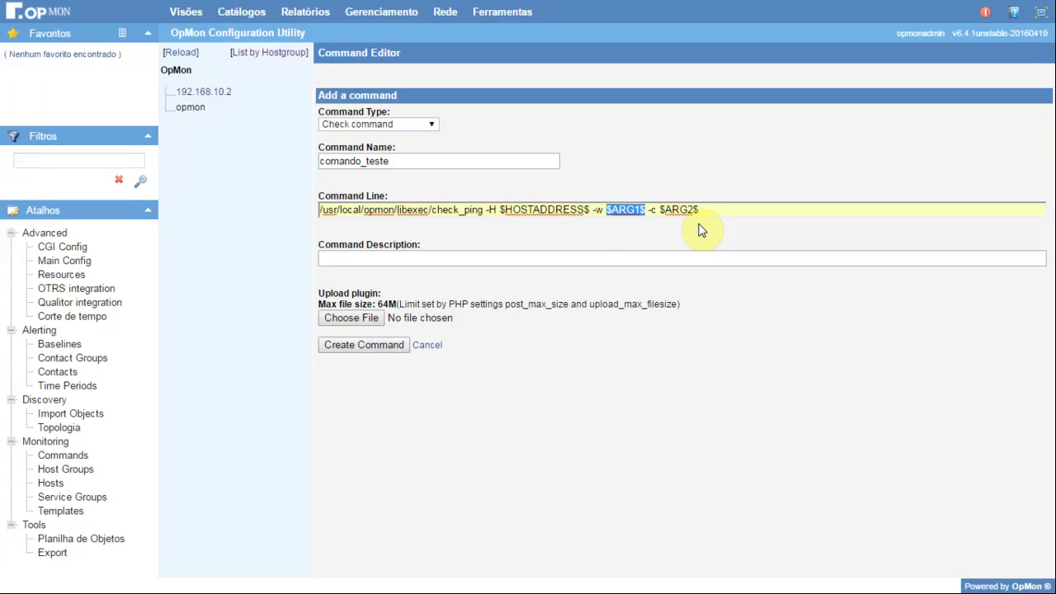
{"action": "left_click_drag", "start_coordinate": [702, 209], "coordinate": [660, 195]}
{"action": "left_click", "coordinate": [688, 187]}
Set the command description to comando_teste and create the command
{"action": "left_click", "coordinate": [475, 256]}
{"action": "type", "text": "comando_teste"}
{"action": "left_click", "coordinate": [496, 237]}
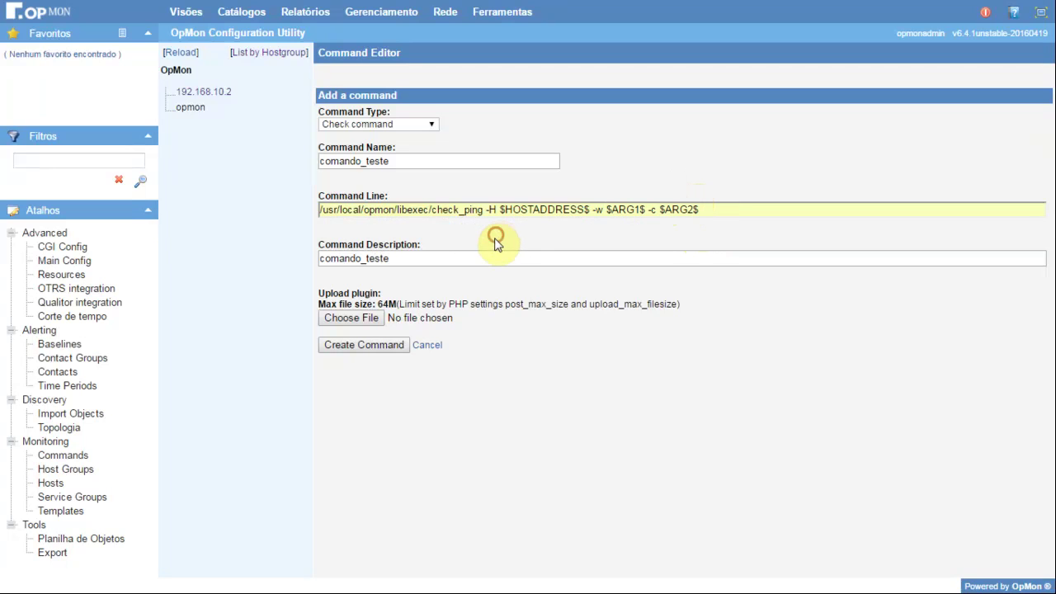
{"action": "left_click", "coordinate": [382, 347]}
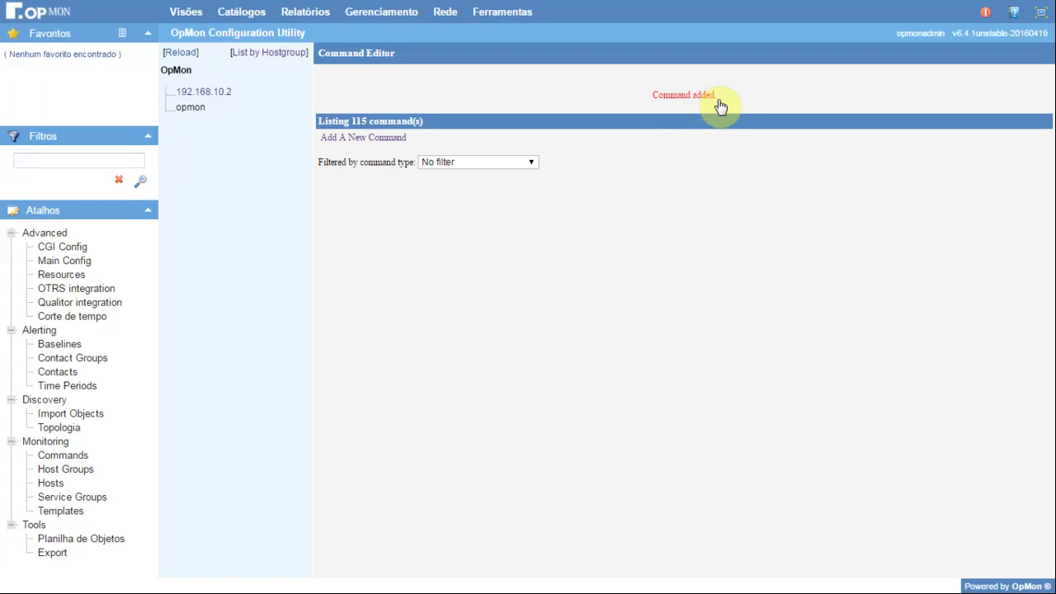
Search the command list for "comando", open comando_teste and examine the plugin path in its command line
{"action": "key", "text": "ctrl+f"}
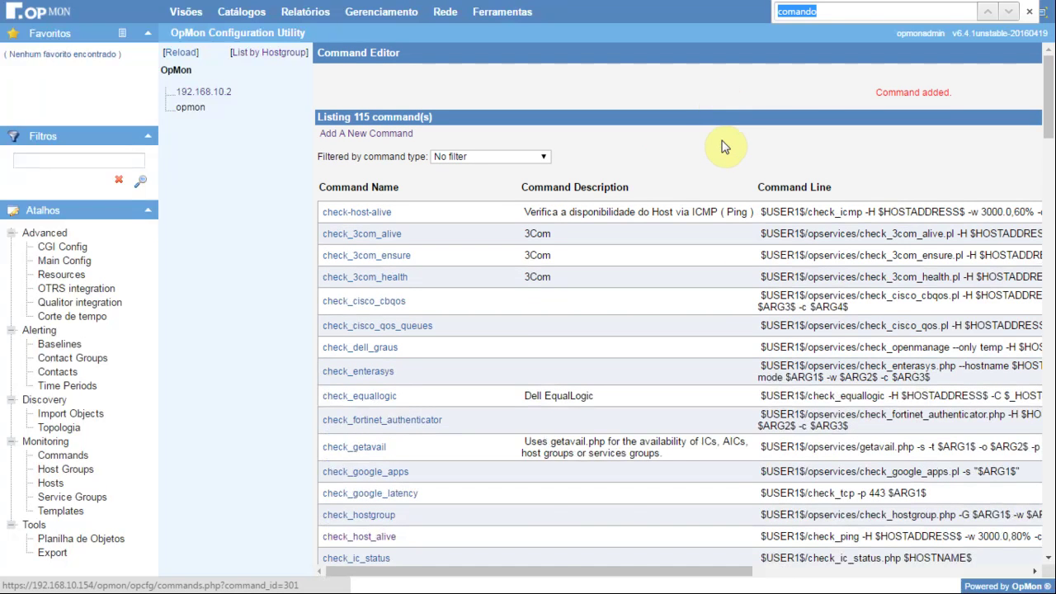
{"action": "type", "text": "comando"}
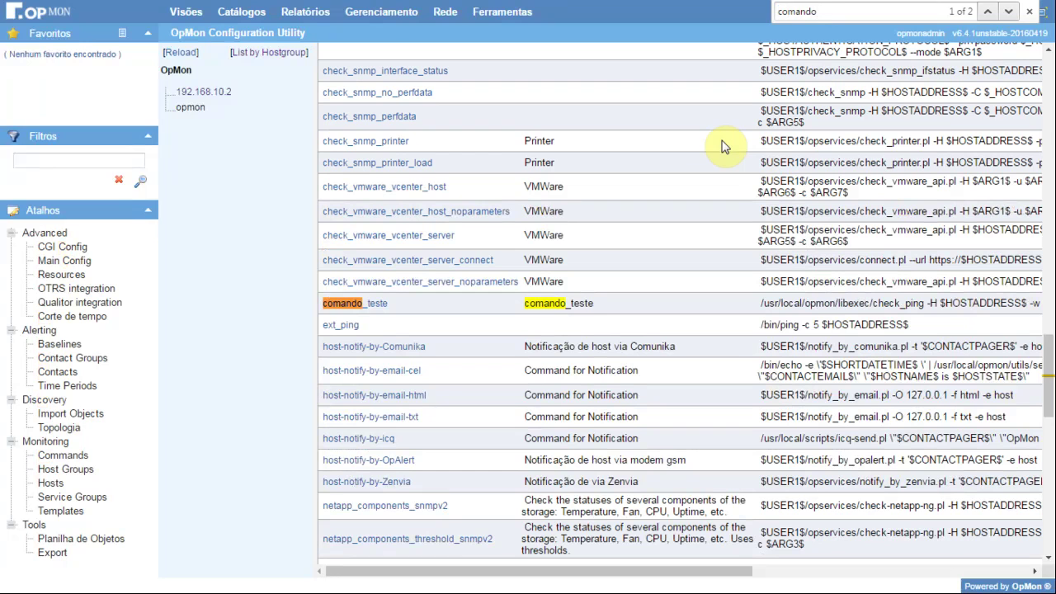
{"action": "left_click", "coordinate": [1029, 12]}
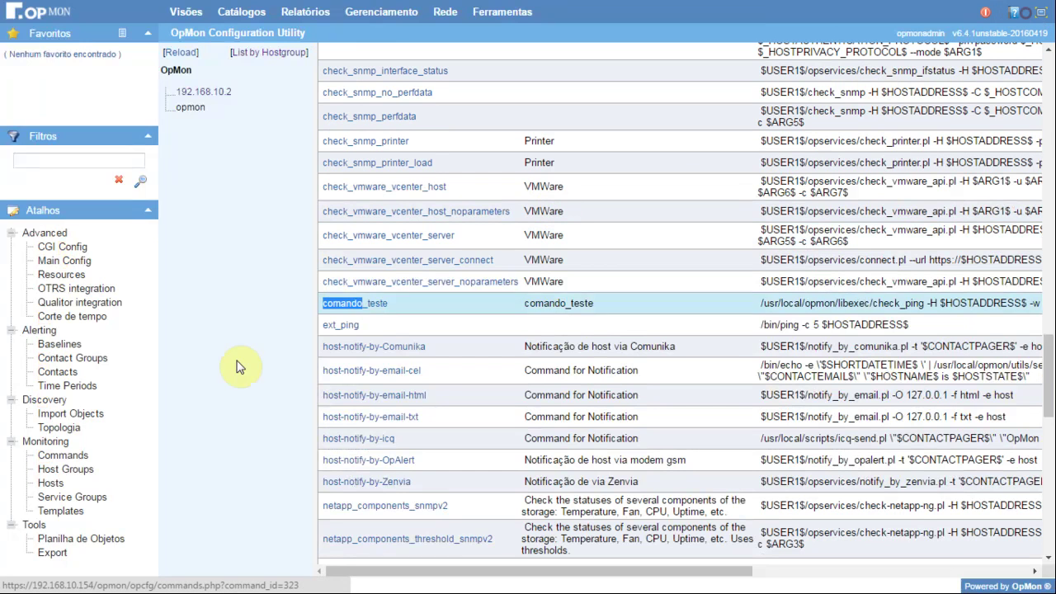
{"action": "left_click", "coordinate": [370, 311]}
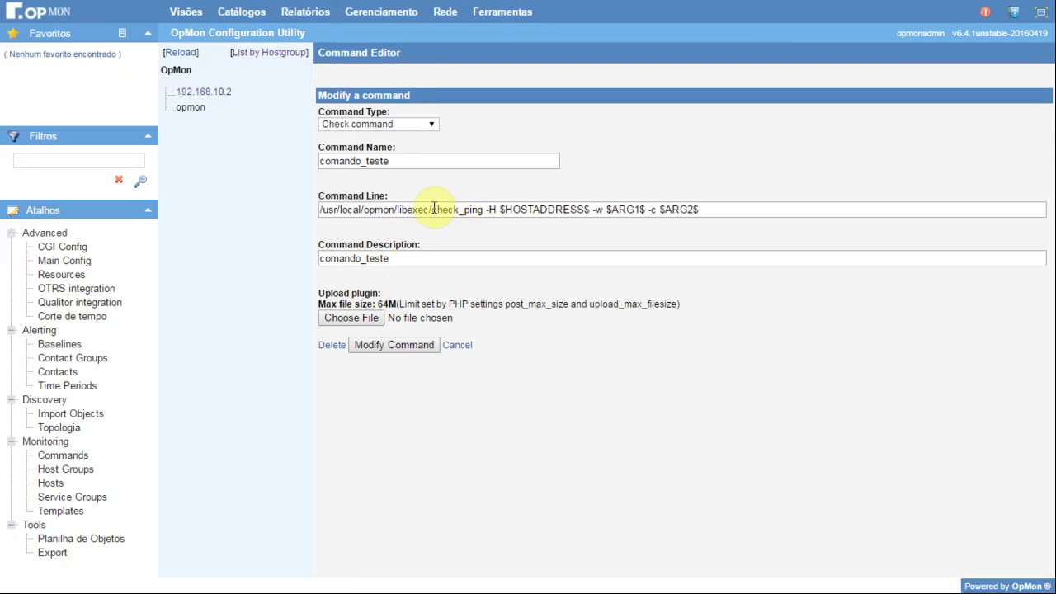
{"action": "left_click_drag", "start_coordinate": [433, 210], "coordinate": [318, 211]}
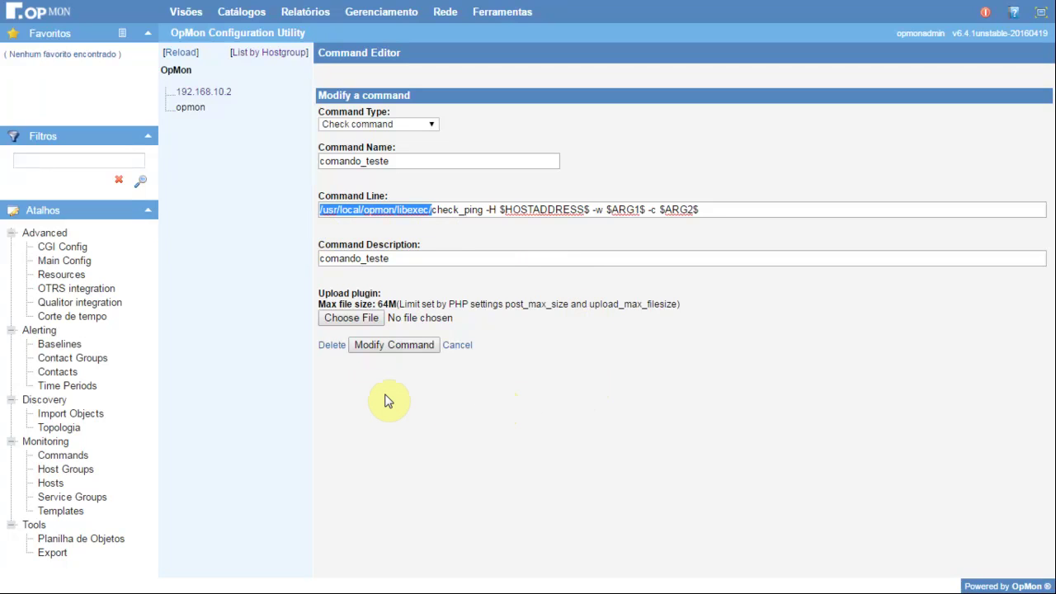
Open the environment resource variables and examine the path defined for $USER1$
{"action": "left_click", "coordinate": [86, 278]}
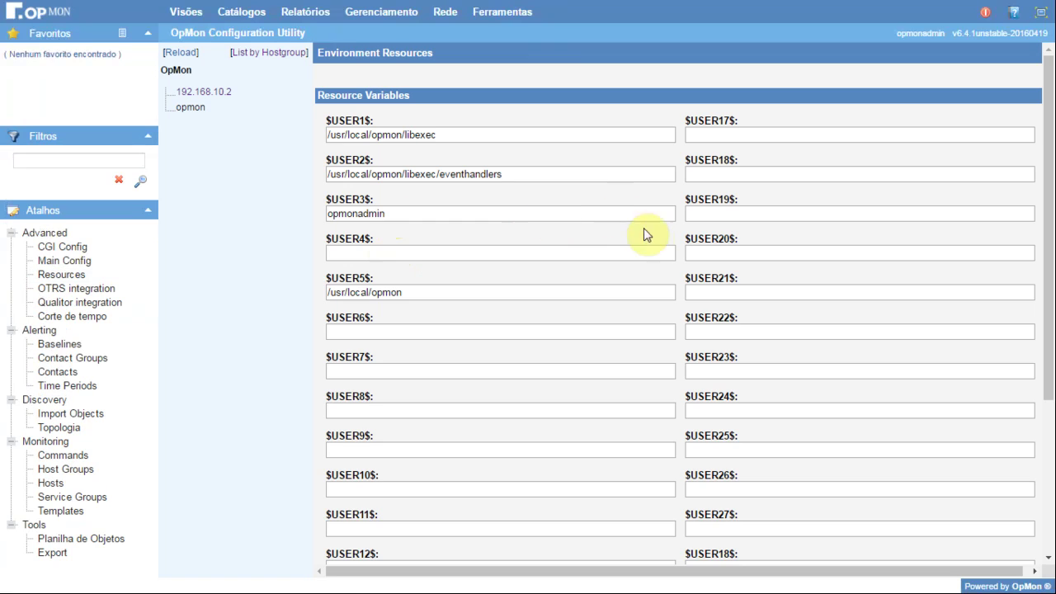
{"action": "scroll", "coordinate": [670, 245], "scroll_direction": "down", "scroll_amount": 1}
{"action": "scroll", "coordinate": [670, 245], "scroll_direction": "down", "scroll_amount": 3}
{"action": "scroll", "coordinate": [672, 245], "scroll_direction": "up", "scroll_amount": 3}
{"action": "left_click_drag", "start_coordinate": [441, 134], "coordinate": [327, 134]}
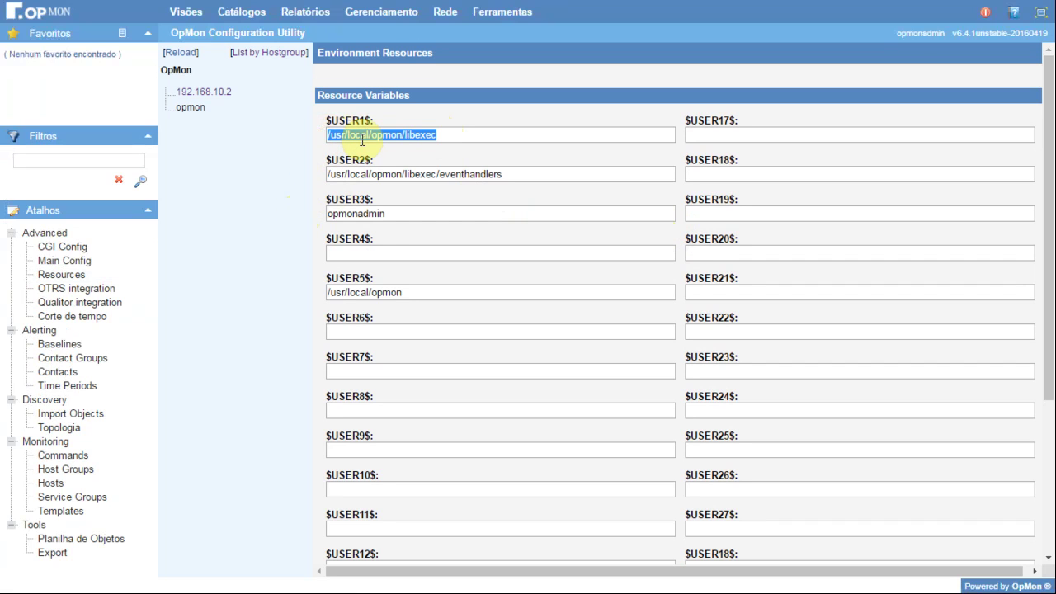
{"action": "left_click_drag", "start_coordinate": [377, 121], "coordinate": [326, 121]}
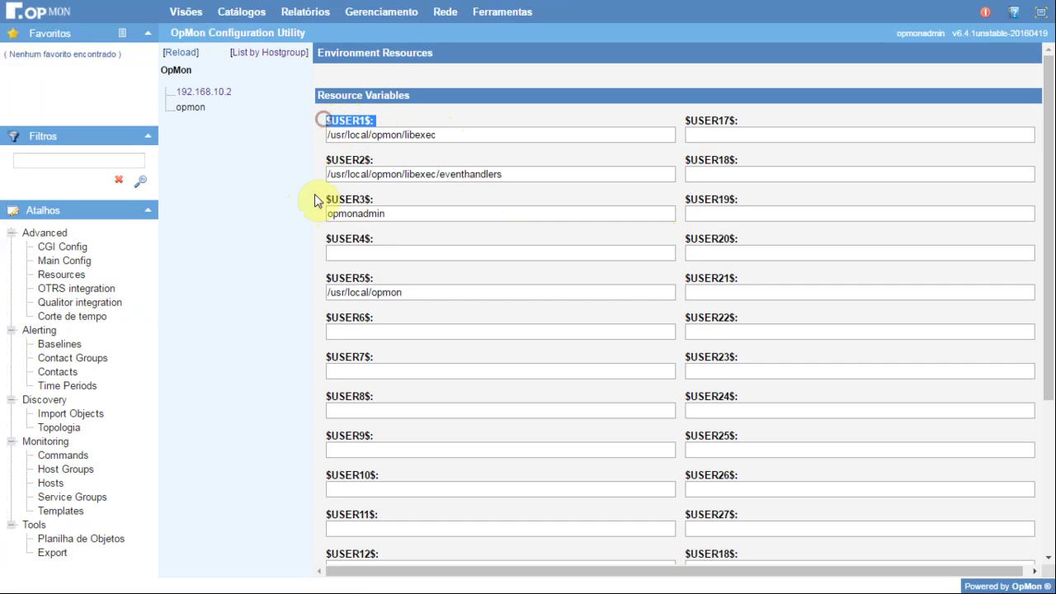
Examine the values of the $USER2$, $USER3$ and $USER5$ resource variables and the unused variables $USER21$ to $USER23$
{"action": "left_click", "coordinate": [377, 159]}
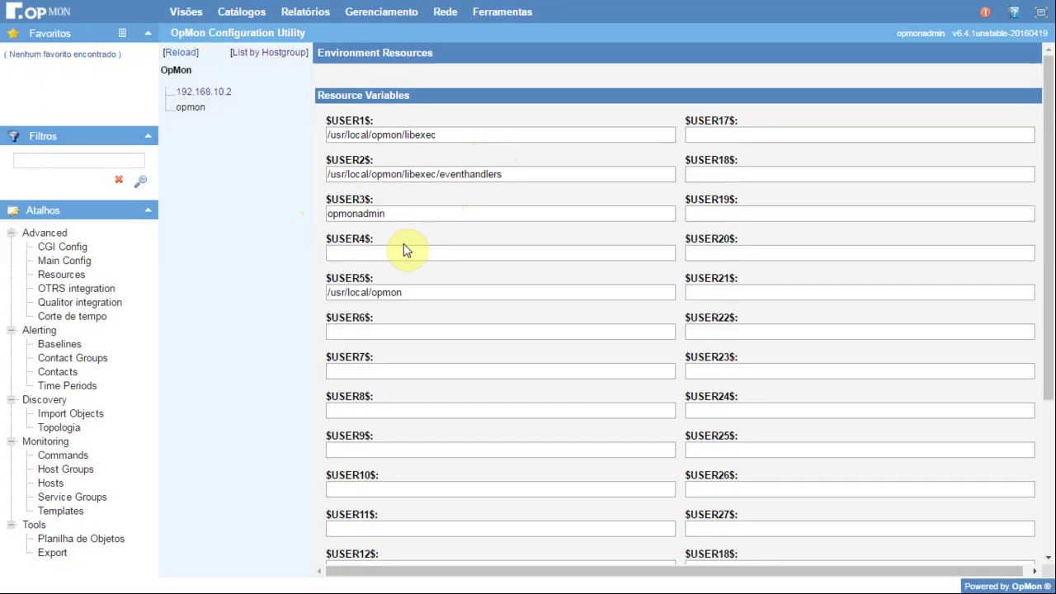
{"action": "left_click_drag", "start_coordinate": [385, 213], "coordinate": [334, 212]}
{"action": "left_click_drag", "start_coordinate": [506, 174], "coordinate": [327, 174]}
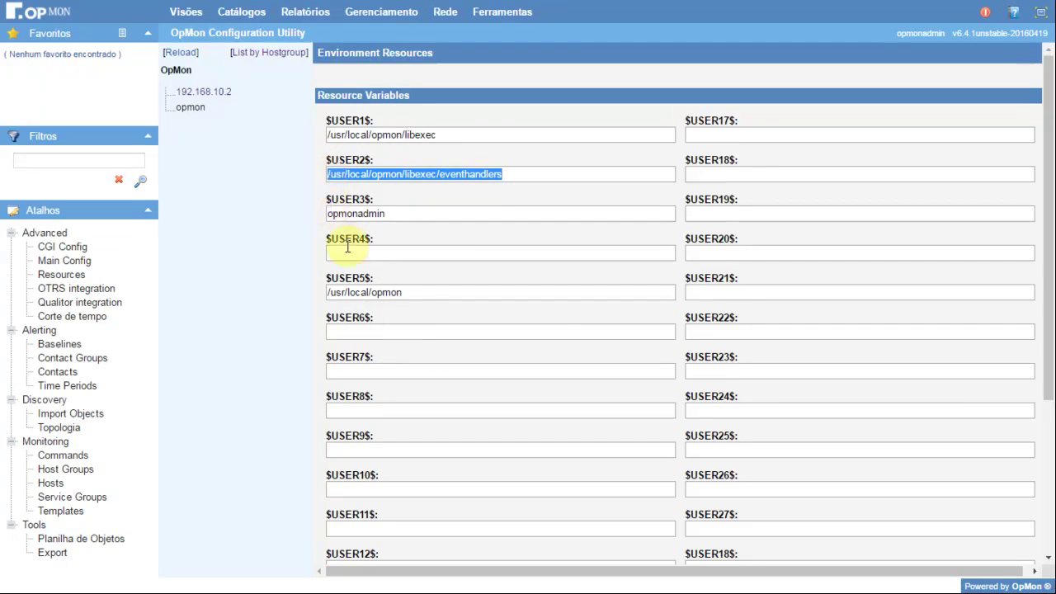
{"action": "left_click_drag", "start_coordinate": [403, 292], "coordinate": [335, 292]}
{"action": "left_click", "coordinate": [350, 272]}
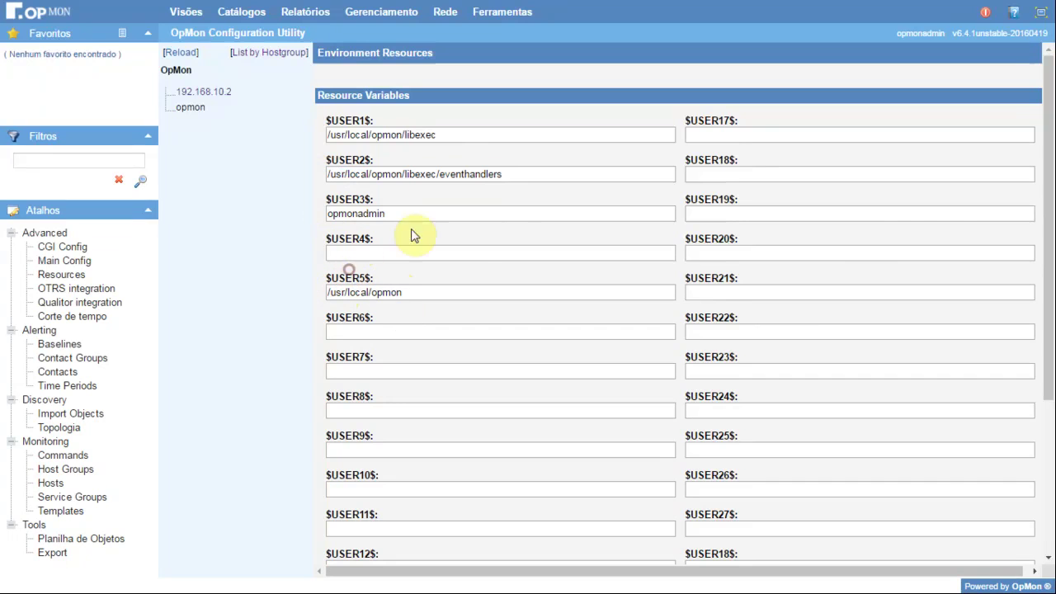
{"action": "left_click", "coordinate": [730, 293]}
{"action": "left_click", "coordinate": [735, 333]}
{"action": "left_click", "coordinate": [731, 374]}
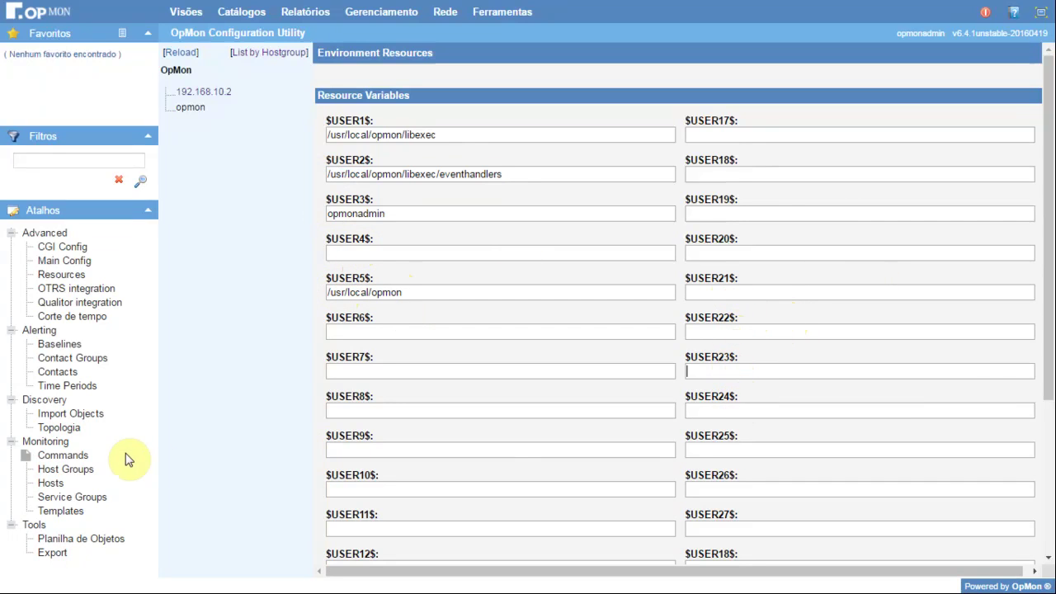
Return to the command list, find "comando" and open comando_teste for editing
{"action": "left_click", "coordinate": [79, 460]}
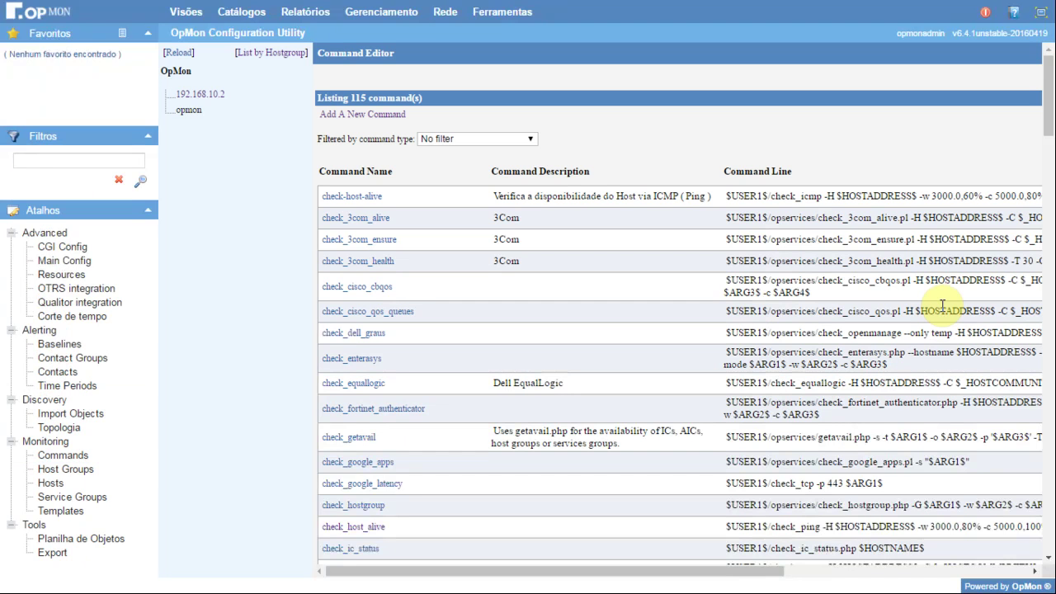
{"action": "key", "text": "ctrl+f"}
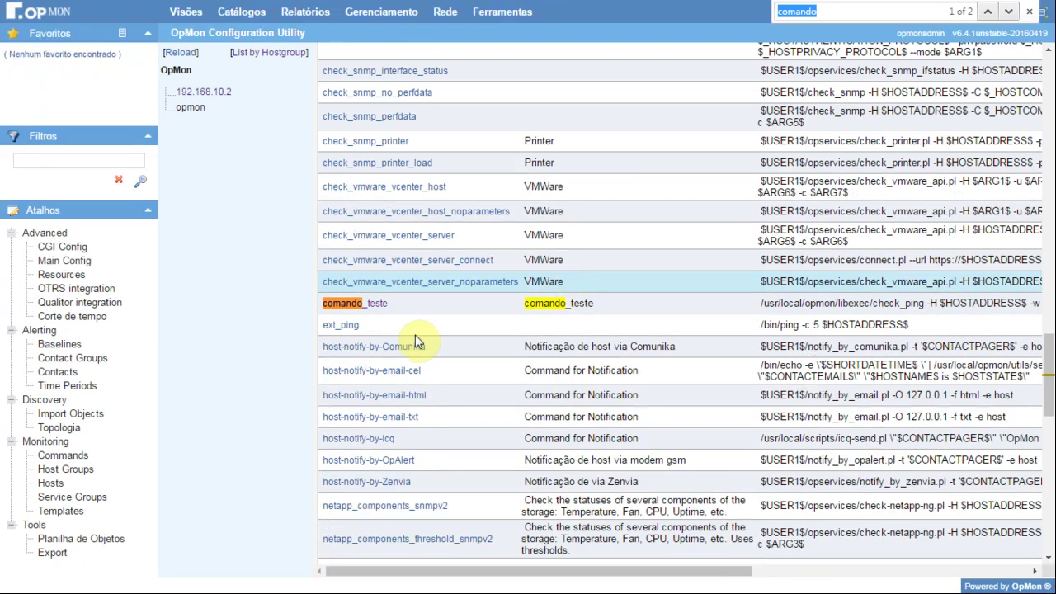
{"action": "left_click", "coordinate": [380, 305]}
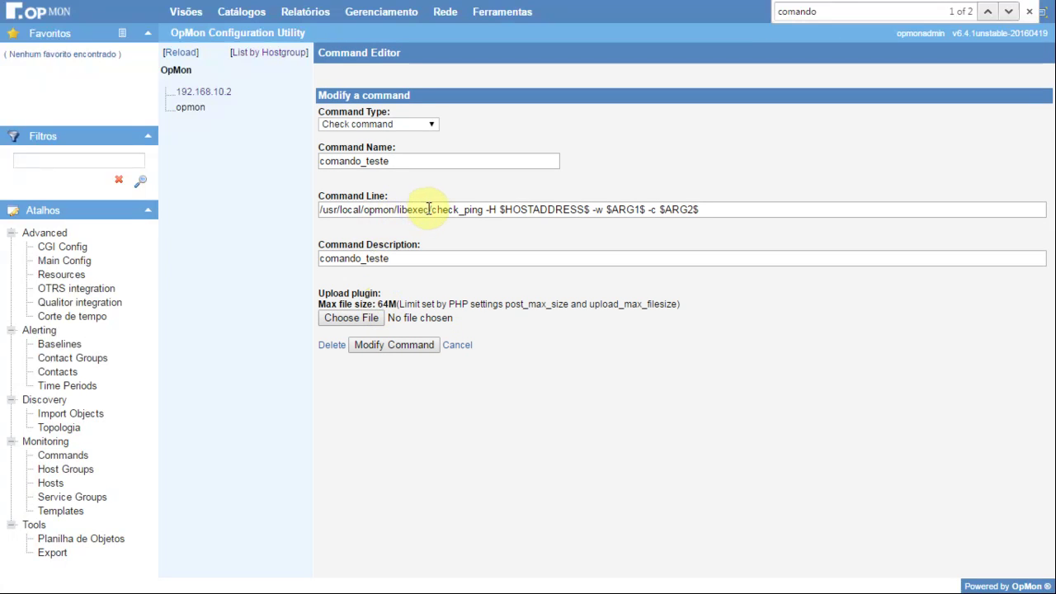
Replace the directory path before /check_ping in the command line with $USER1$ and save the modified command
{"action": "left_click_drag", "start_coordinate": [429, 210], "coordinate": [328, 211]}
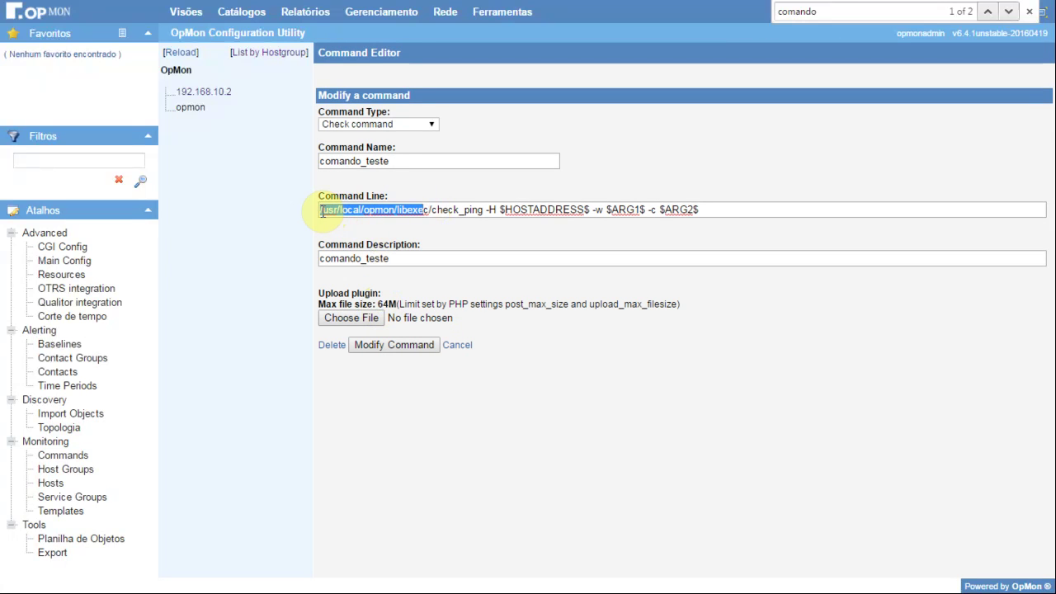
{"action": "key", "text": "BackSpace"}
{"action": "type", "text": "$USER1/"}
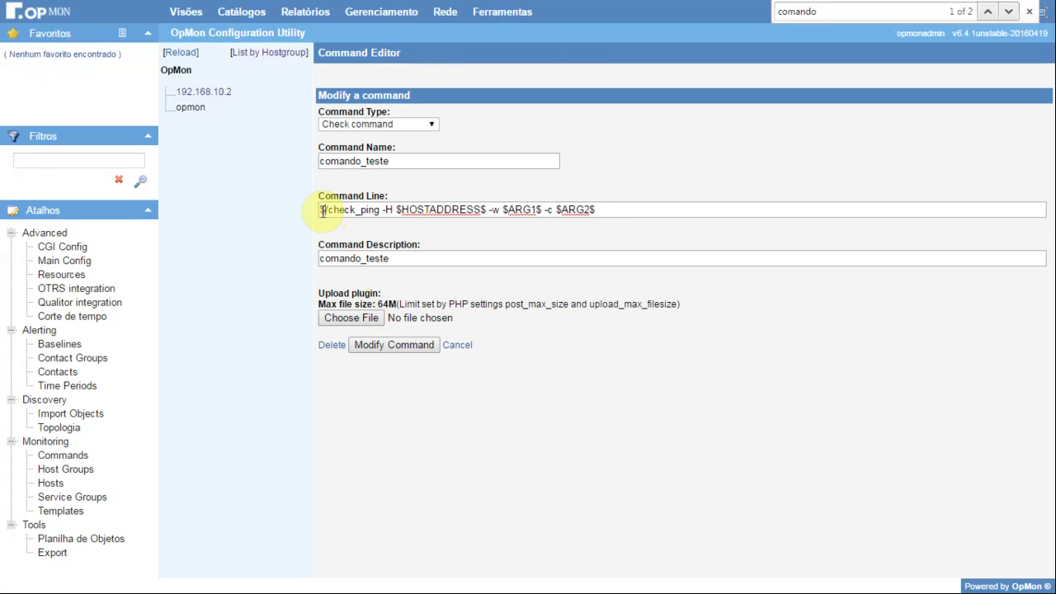
{"action": "type", "text": "$USER1$"}
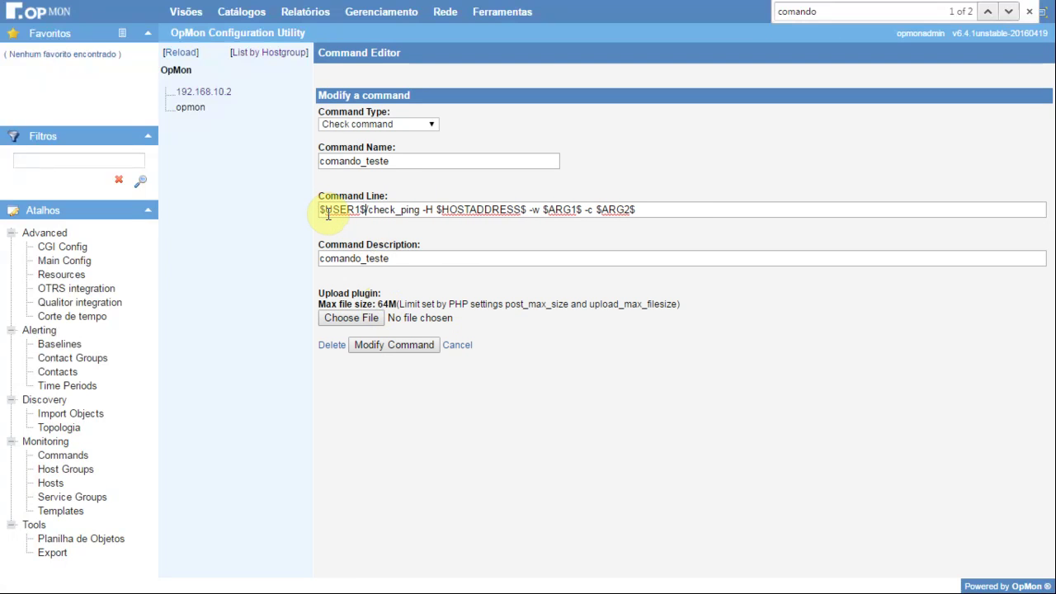
{"action": "left_click", "coordinate": [417, 346]}
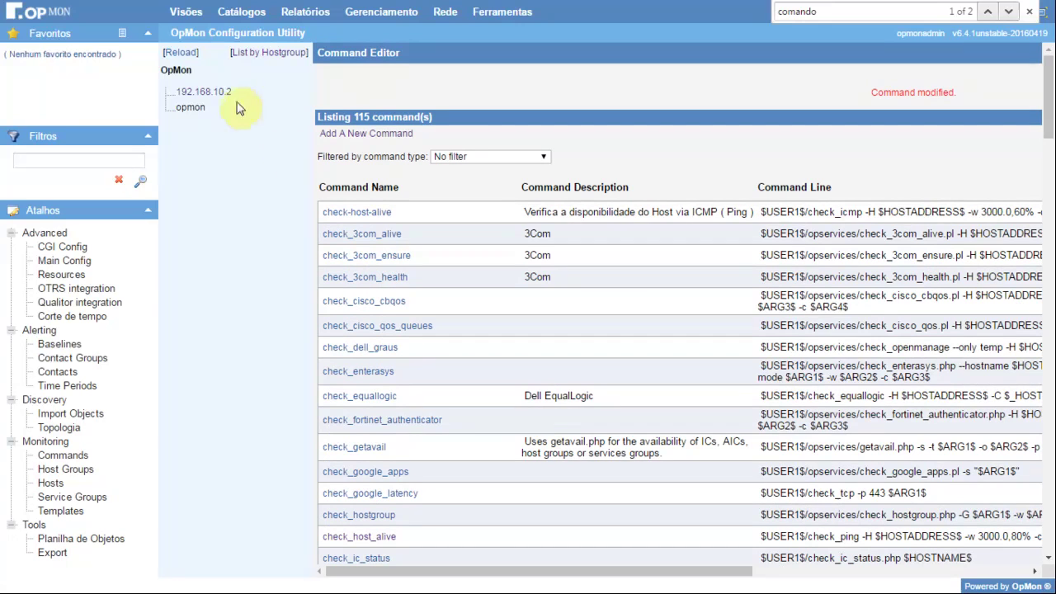
Open host 192.168.10.2 and update its check command to comando_teste
{"action": "left_click", "coordinate": [224, 100]}
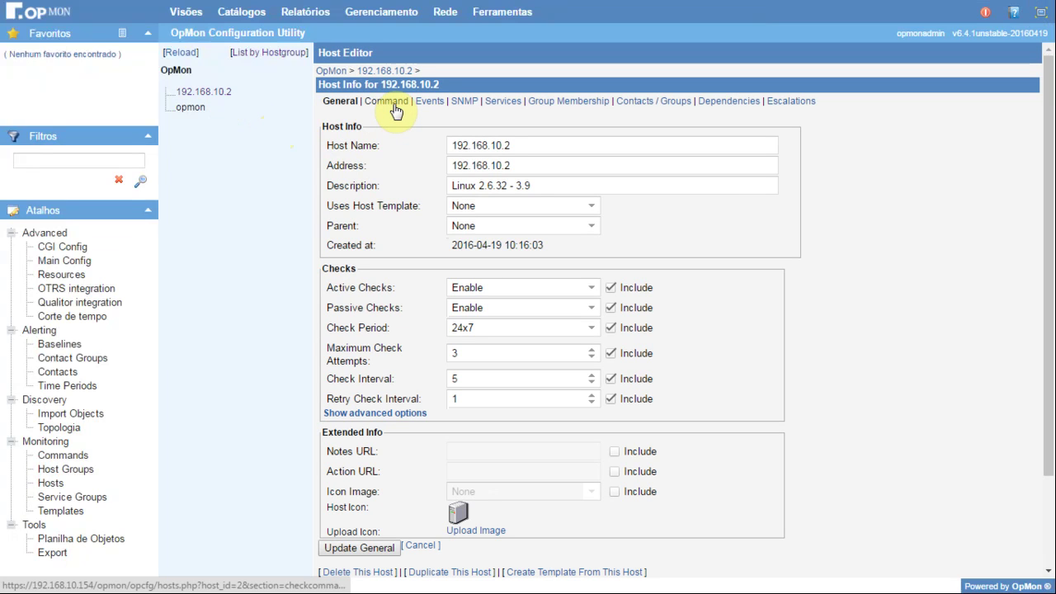
{"action": "left_click", "coordinate": [395, 107]}
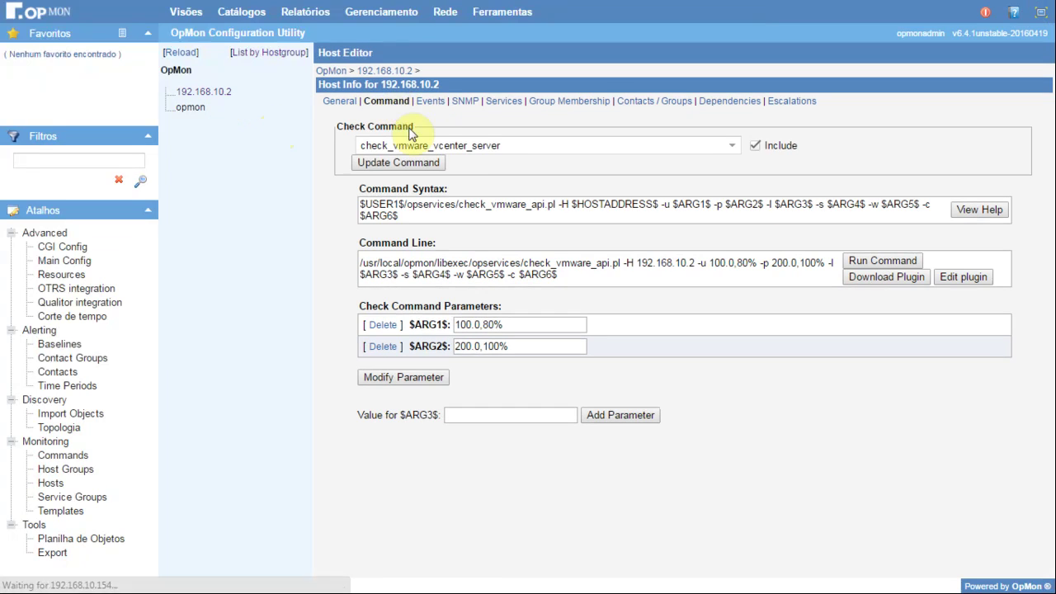
{"action": "left_click_drag", "start_coordinate": [679, 145], "coordinate": [355, 145]}
{"action": "type", "text": "comando_teste"}
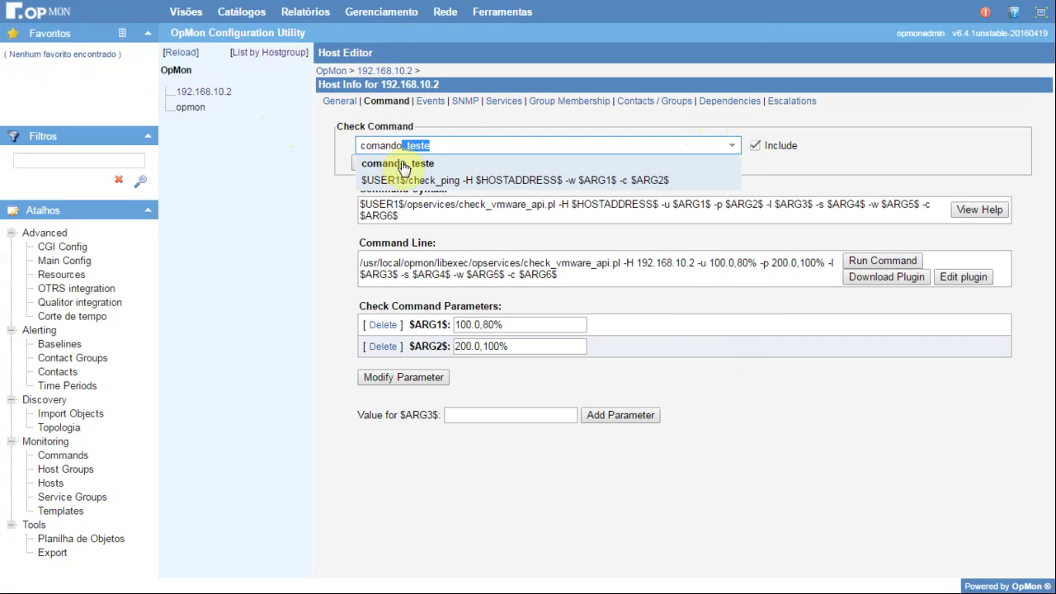
{"action": "left_click", "coordinate": [403, 165]}
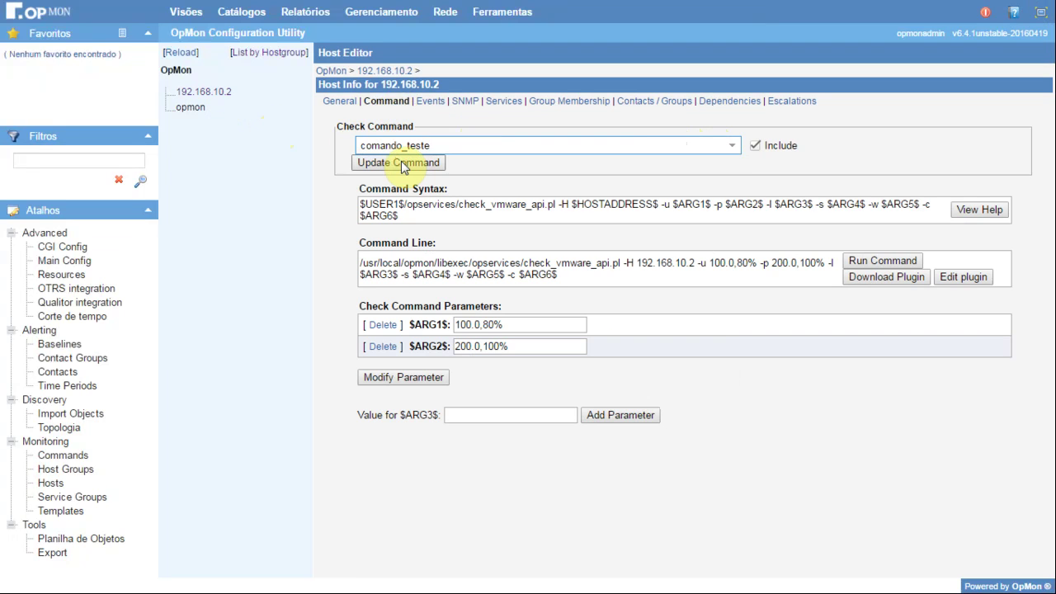
{"action": "left_click", "coordinate": [405, 165]}
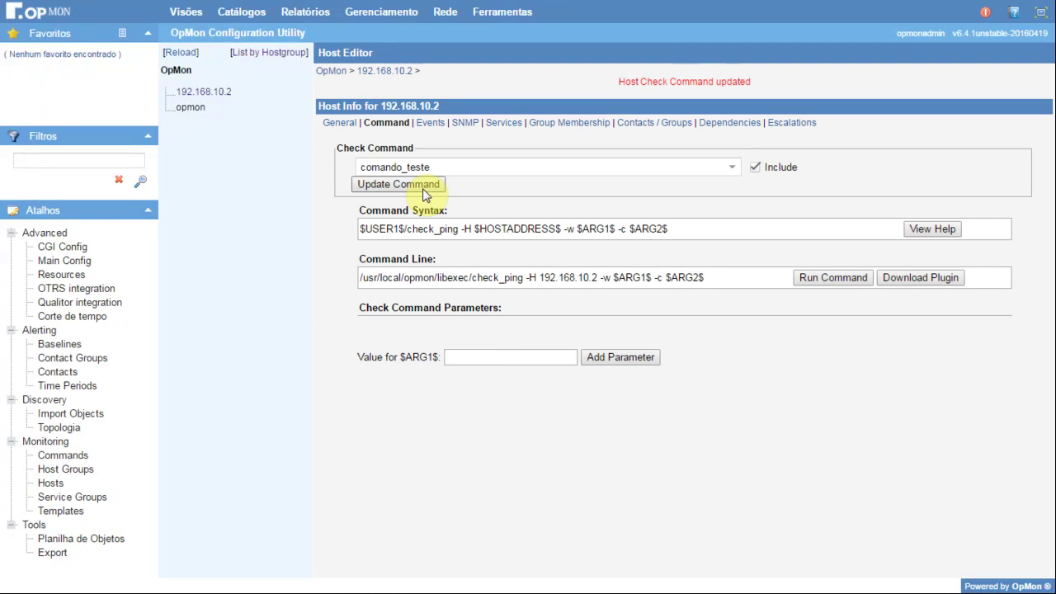
Add the host's check command parameters $ARG1$ as 100.0,80% and $ARG2$ as 200.0,100%
{"action": "left_click", "coordinate": [476, 357]}
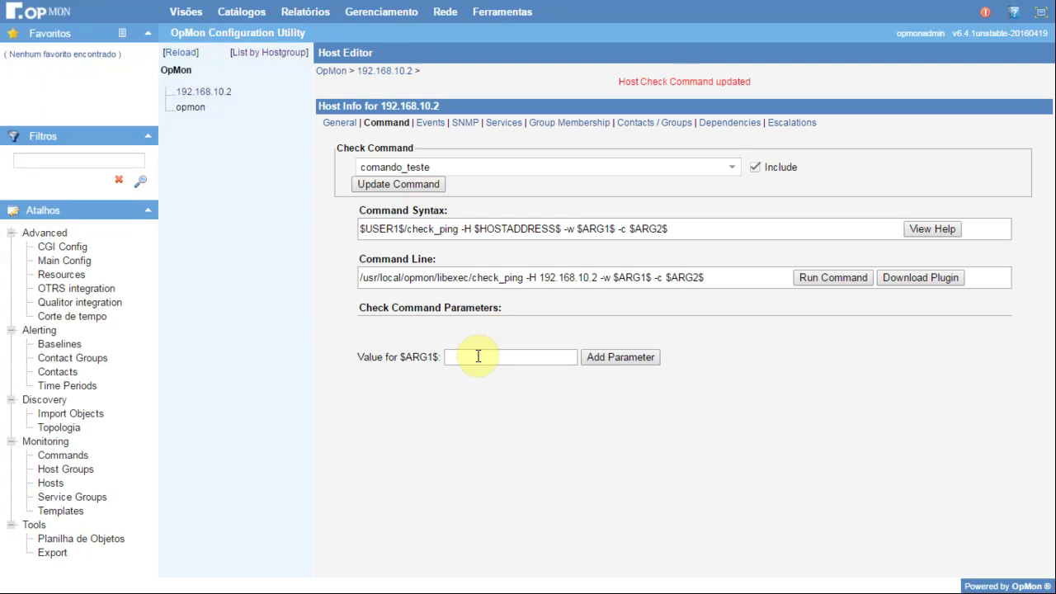
{"action": "type", "text": "100.0,80"}
{"action": "left_click", "coordinate": [605, 361]}
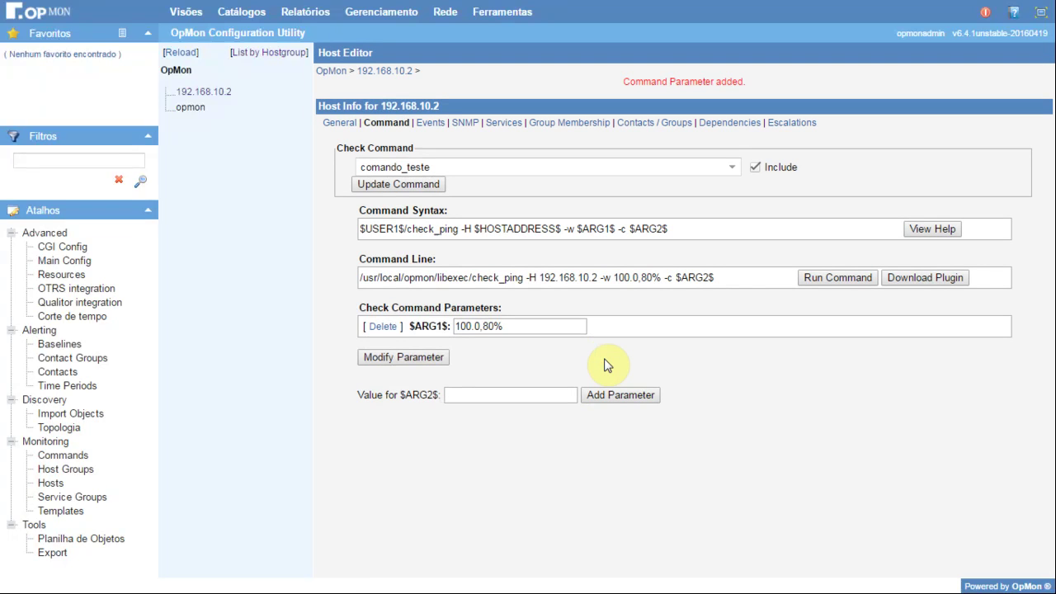
{"action": "left_click_drag", "start_coordinate": [359, 395], "coordinate": [448, 396]}
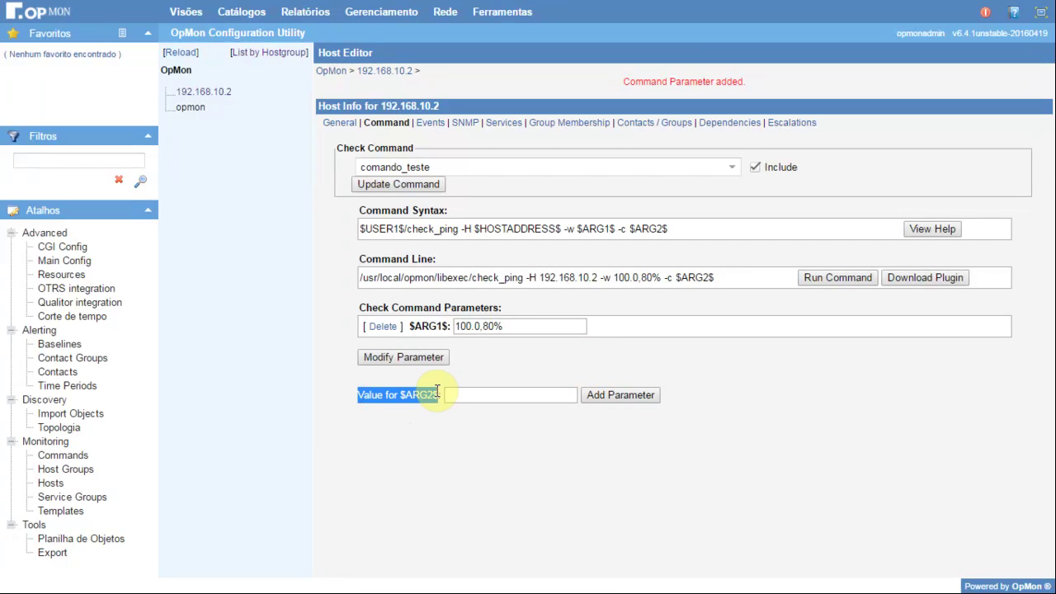
{"action": "left_click", "coordinate": [455, 399]}
{"action": "type", "text": "200.0,10"}
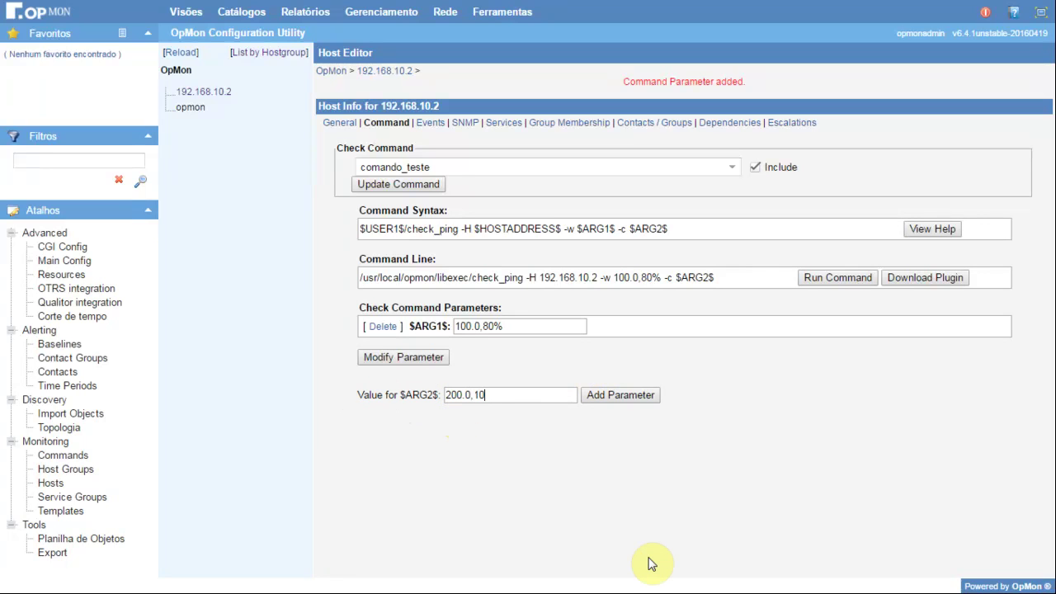
{"action": "left_click", "coordinate": [618, 398]}
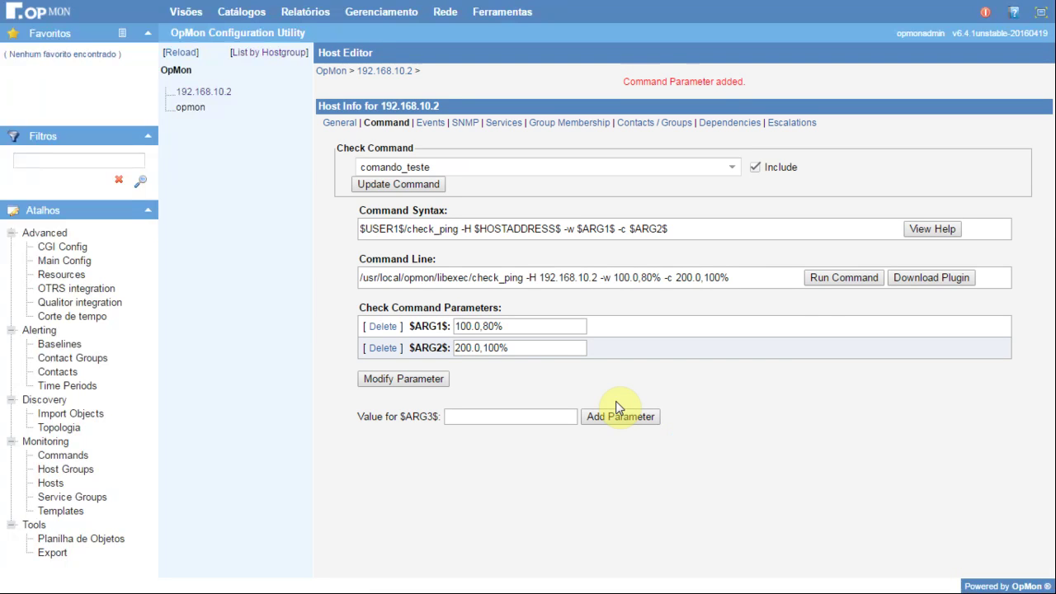
Run the host's check command and examine its ping output
{"action": "left_click", "coordinate": [818, 279]}
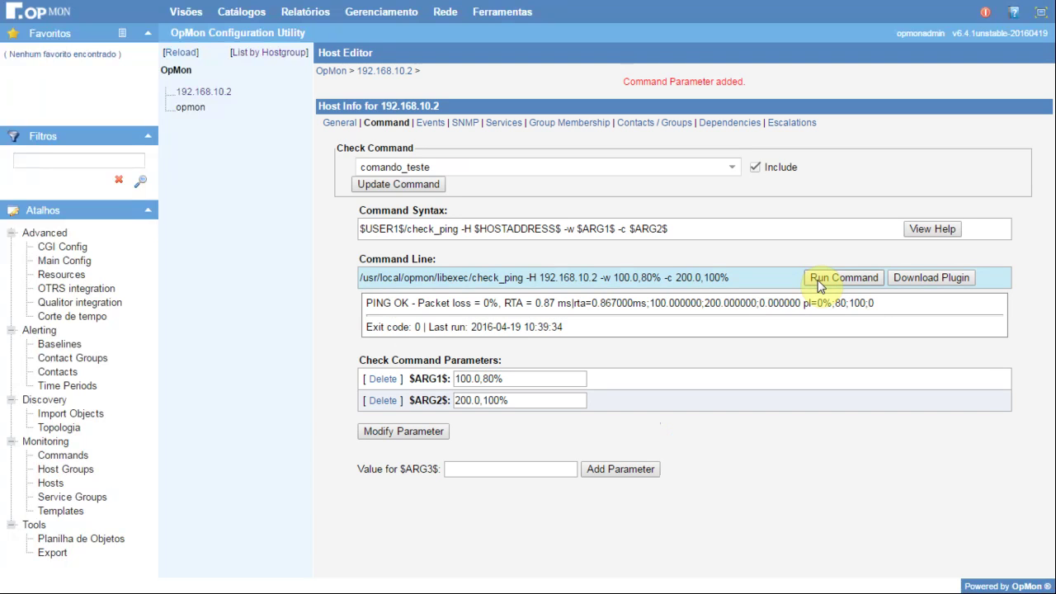
{"action": "left_click_drag", "start_coordinate": [367, 304], "coordinate": [420, 295]}
{"action": "left_click", "coordinate": [482, 303]}
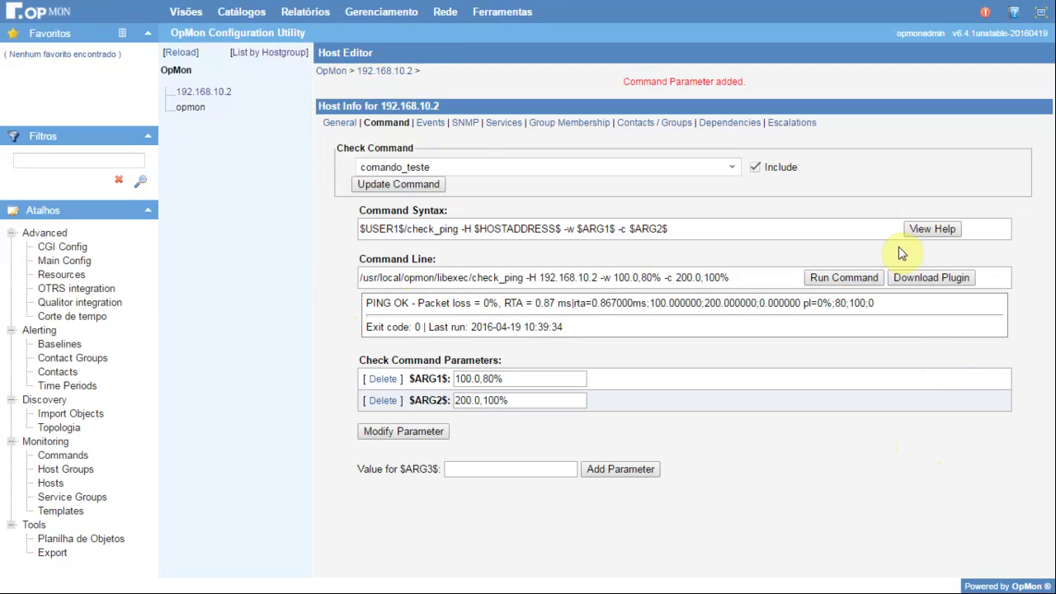
View the check_ping plugin help, examine its usage and options, and close it
{"action": "left_click", "coordinate": [937, 230]}
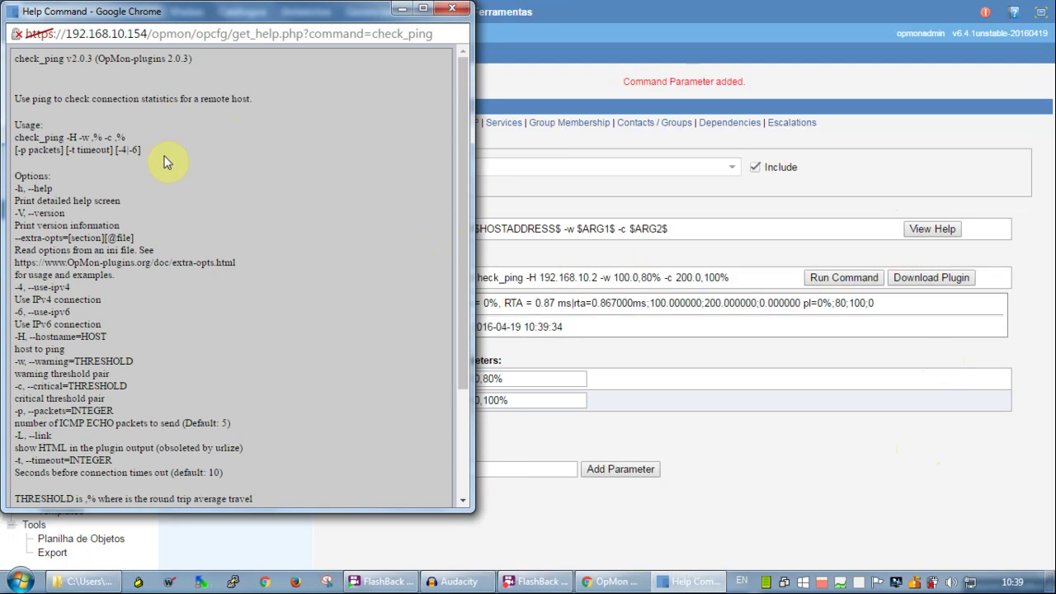
{"action": "scroll", "coordinate": [170, 190], "scroll_direction": "down", "scroll_amount": 3}
{"action": "scroll", "coordinate": [169, 190], "scroll_direction": "up", "scroll_amount": 2}
{"action": "scroll", "coordinate": [169, 189], "scroll_direction": "up", "scroll_amount": 2}
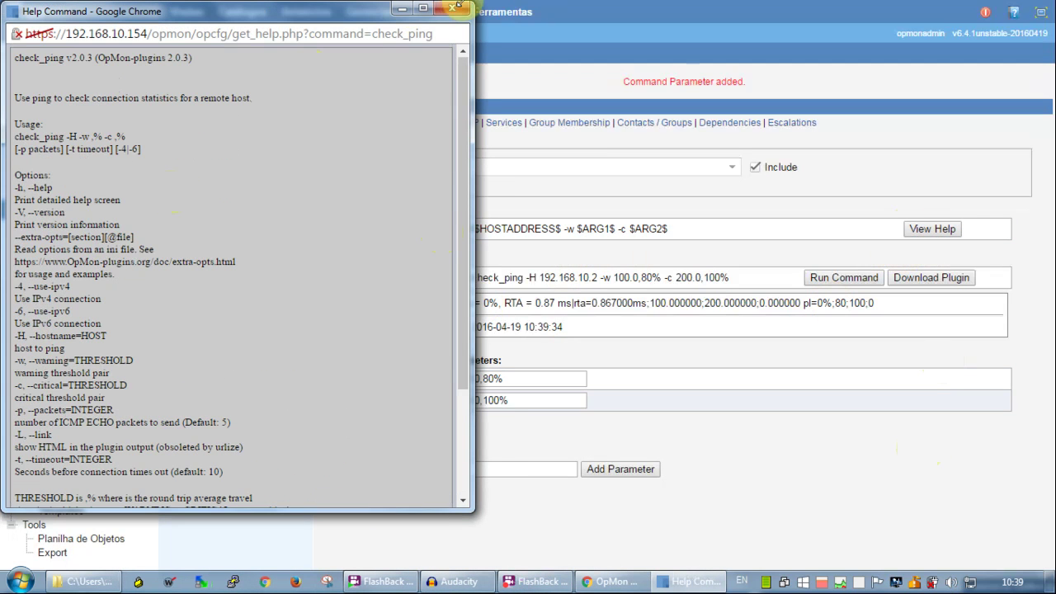
{"action": "left_click", "coordinate": [467, 13]}
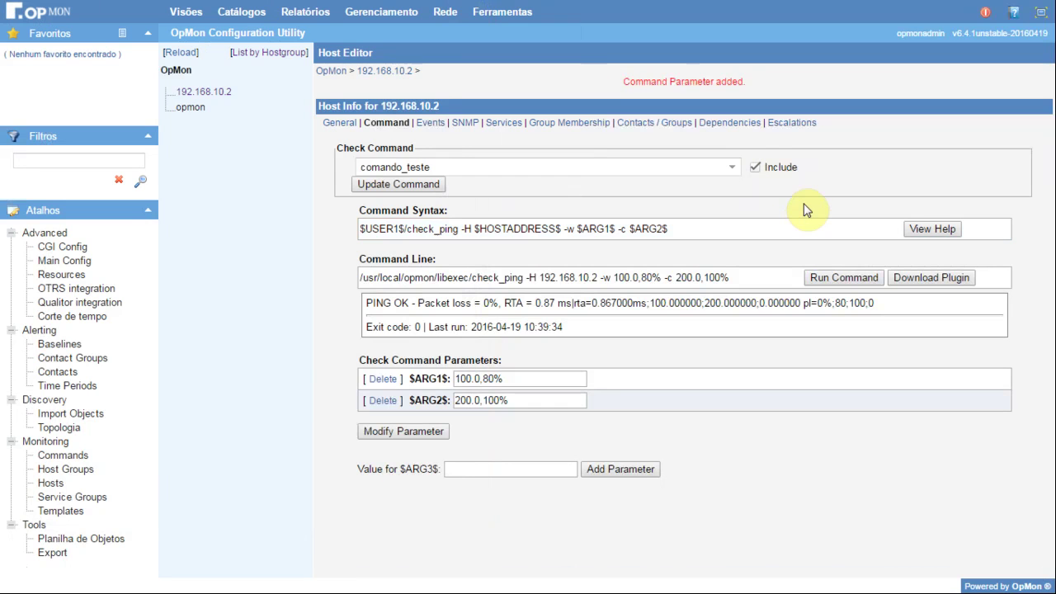
Open the Host-Alive service of host 192.168.10.2 and update its check command to comando_teste
{"action": "left_click", "coordinate": [517, 124]}
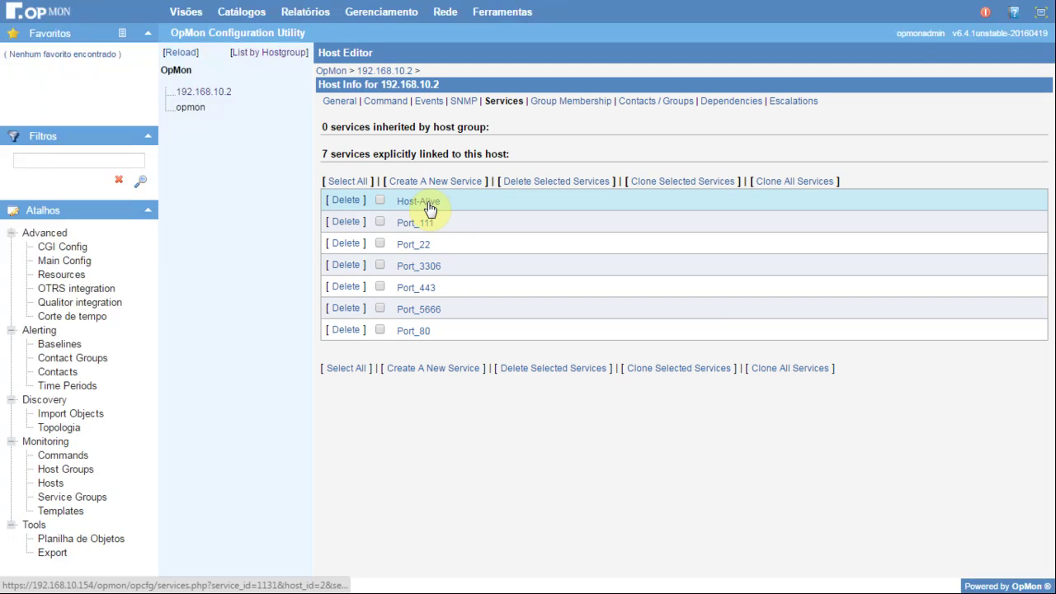
{"action": "left_click", "coordinate": [429, 206]}
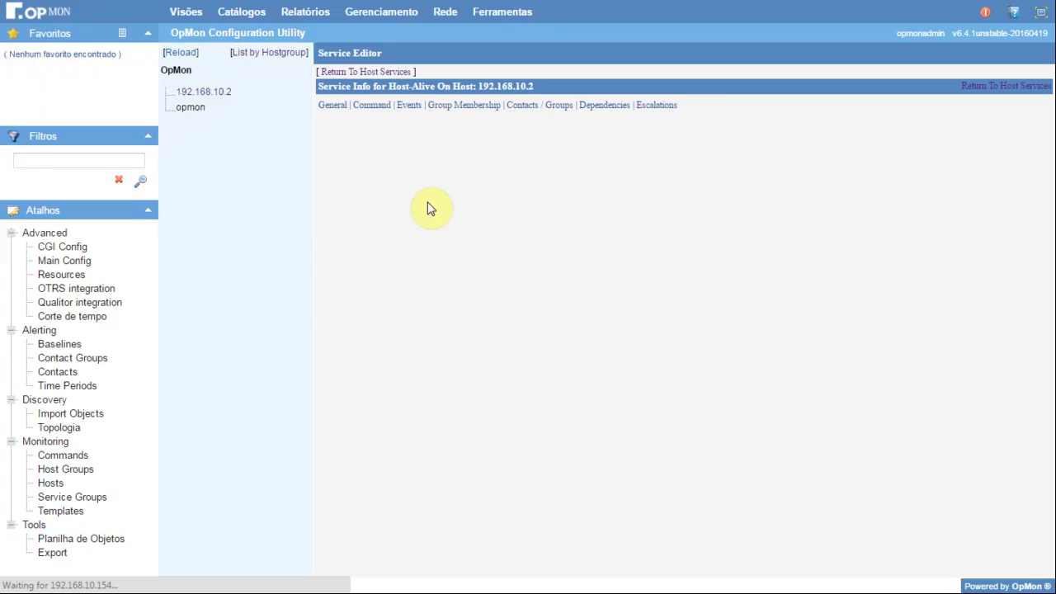
{"action": "left_click", "coordinate": [384, 108]}
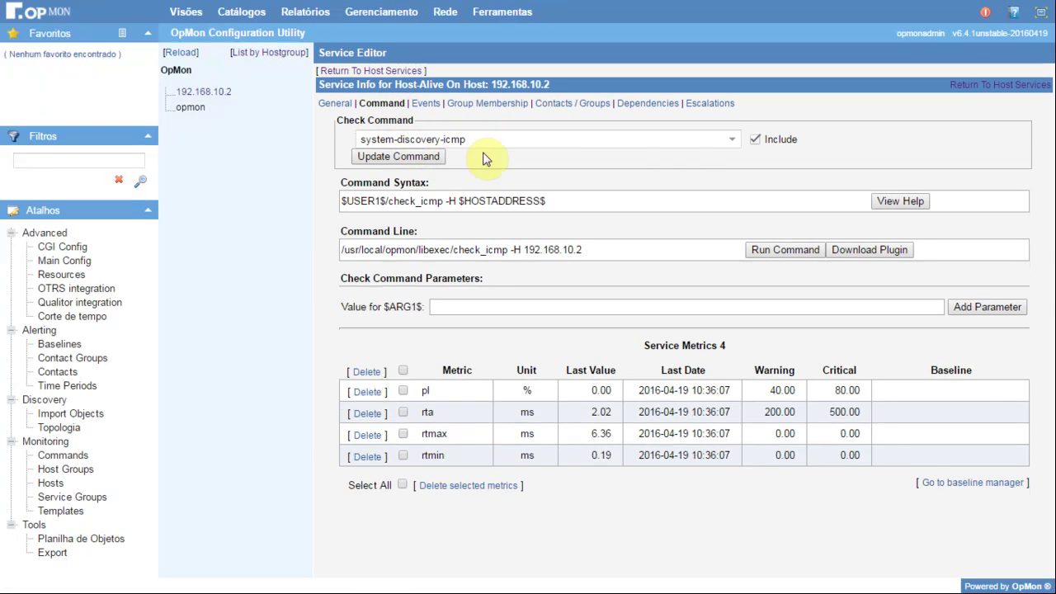
{"action": "left_click_drag", "start_coordinate": [566, 140], "coordinate": [360, 142]}
{"action": "type", "text": "comando_teste"}
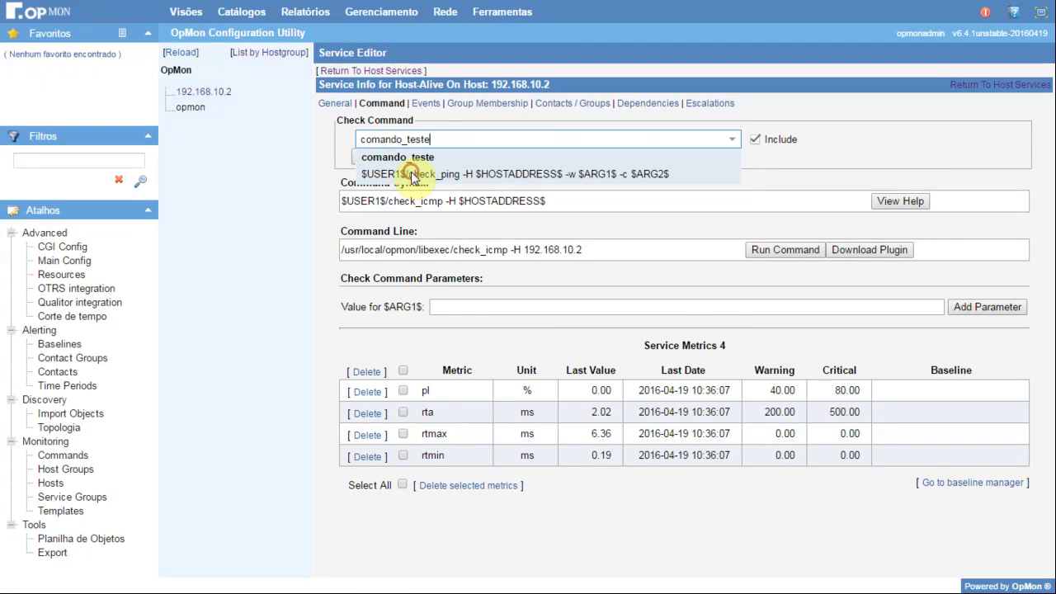
{"action": "left_click", "coordinate": [406, 171]}
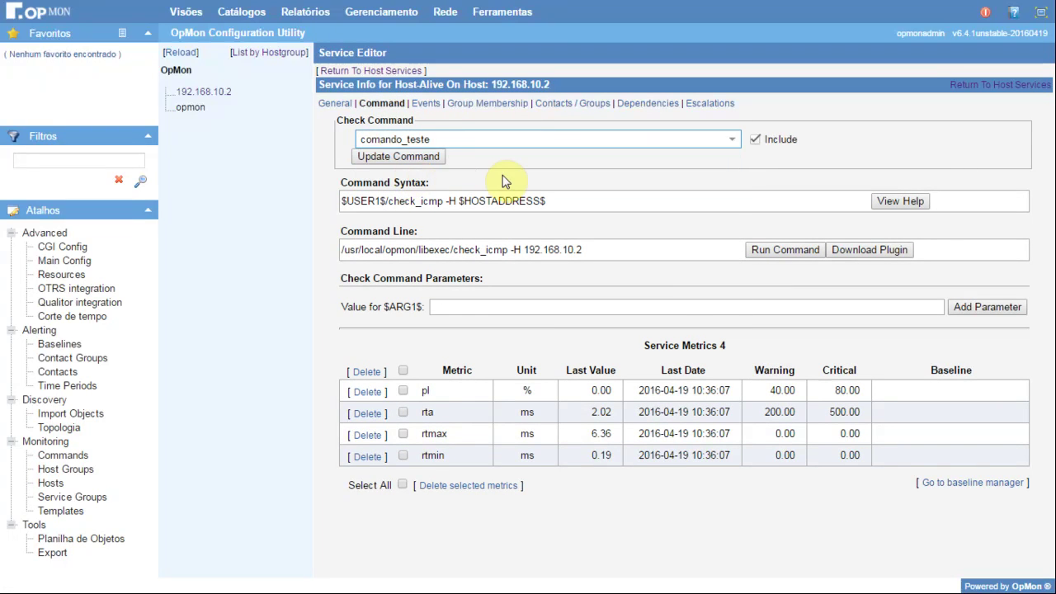
{"action": "left_click", "coordinate": [411, 158]}
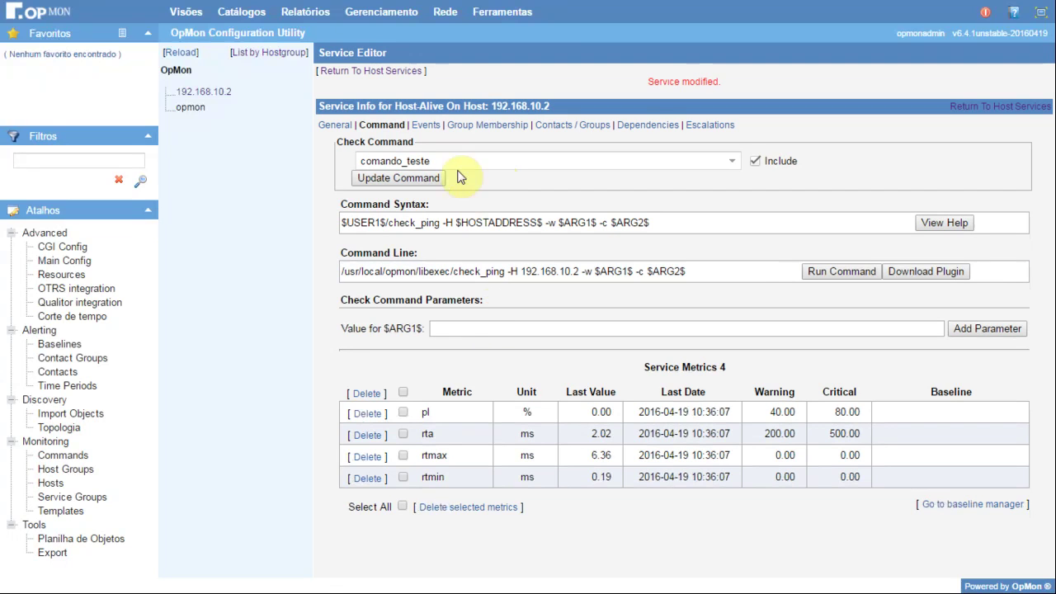
From the host listing, manually add a host named Teste with IP address 127.0.0.1 and description Teste, and proceed to its services
{"action": "left_click", "coordinate": [408, 20]}
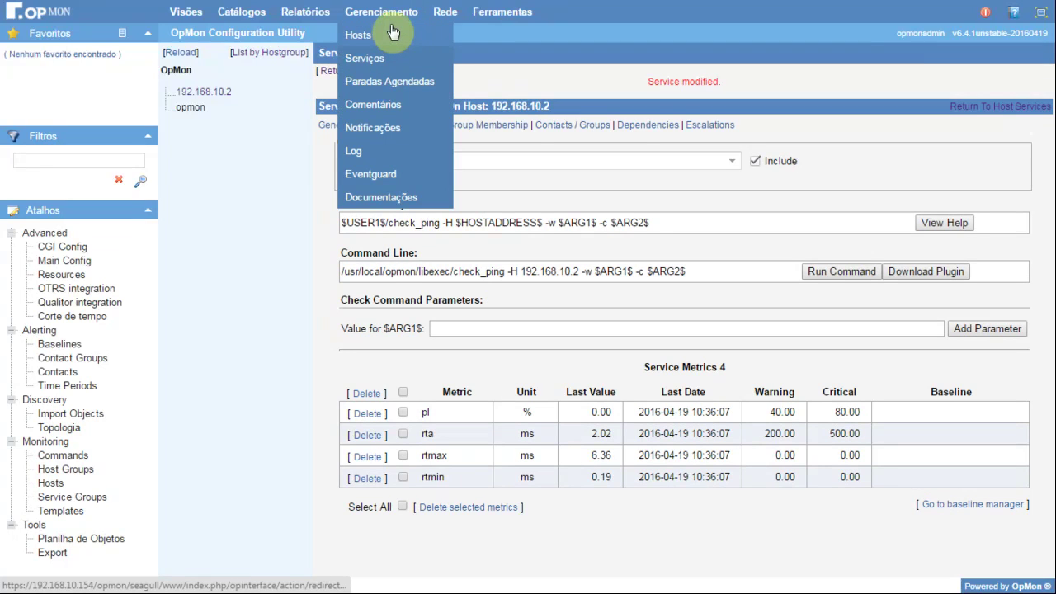
{"action": "left_click", "coordinate": [393, 31]}
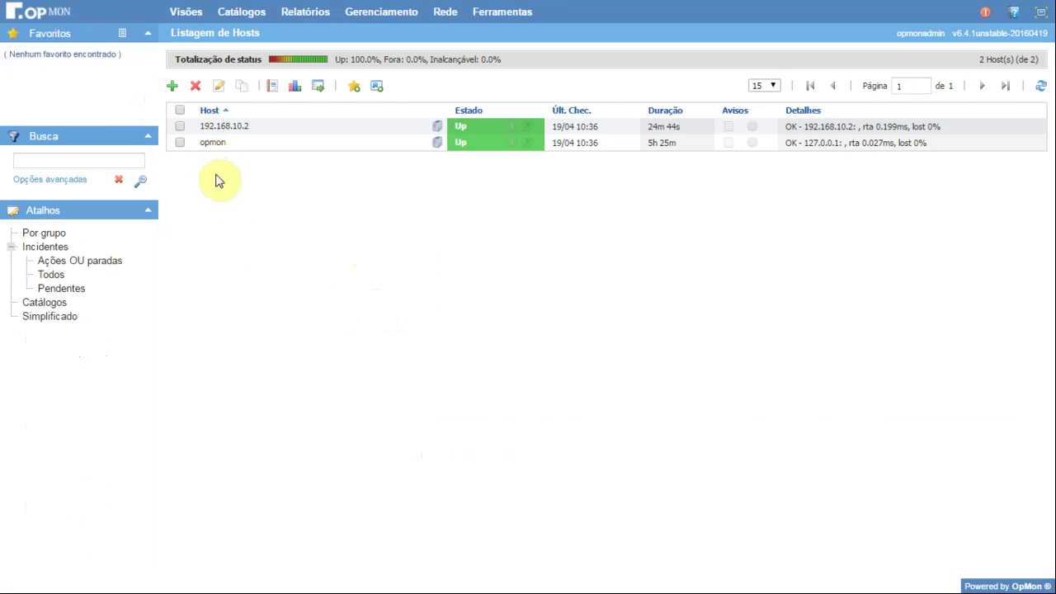
{"action": "left_click", "coordinate": [171, 86]}
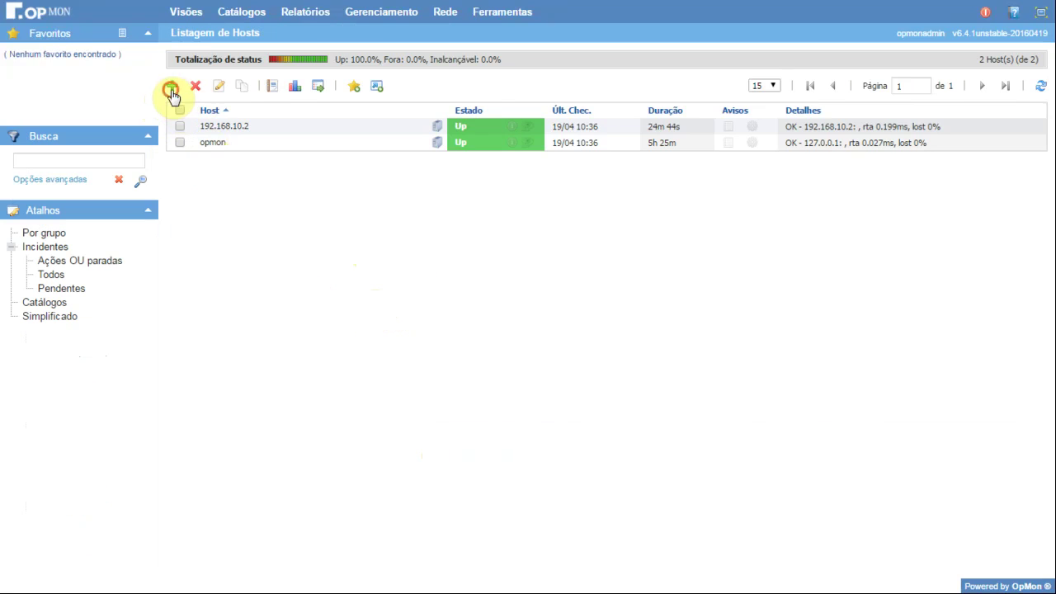
{"action": "left_click", "coordinate": [608, 300]}
{"action": "left_click", "coordinate": [586, 314]}
{"action": "type", "text": "Teste"}
{"action": "key", "text": "Tab"}
{"action": "type", "text": "127.0.0.1"}
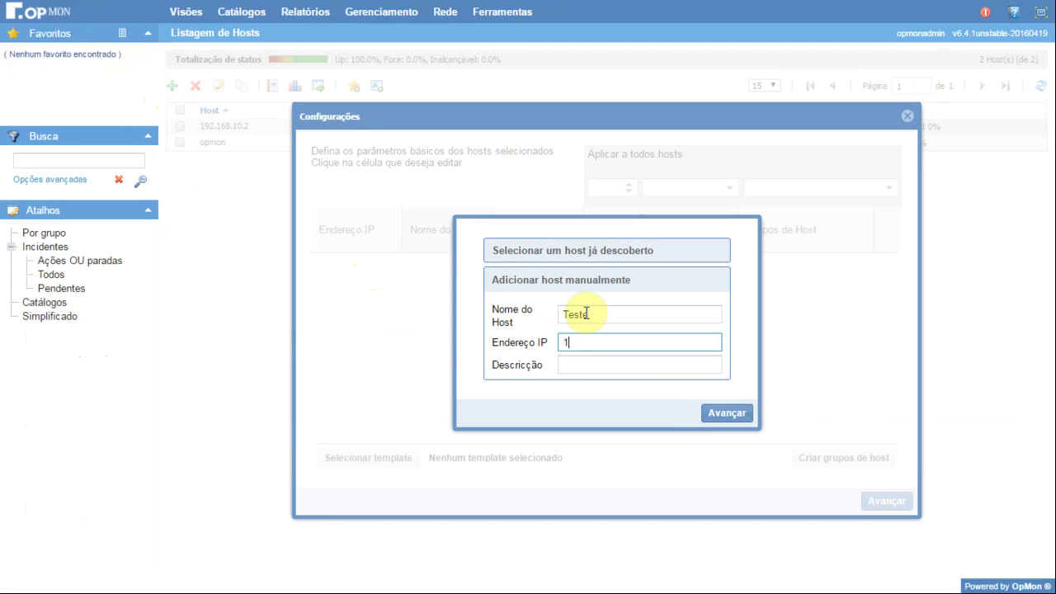
{"action": "key", "text": "Tab"}
{"action": "type", "text": "Teste"}
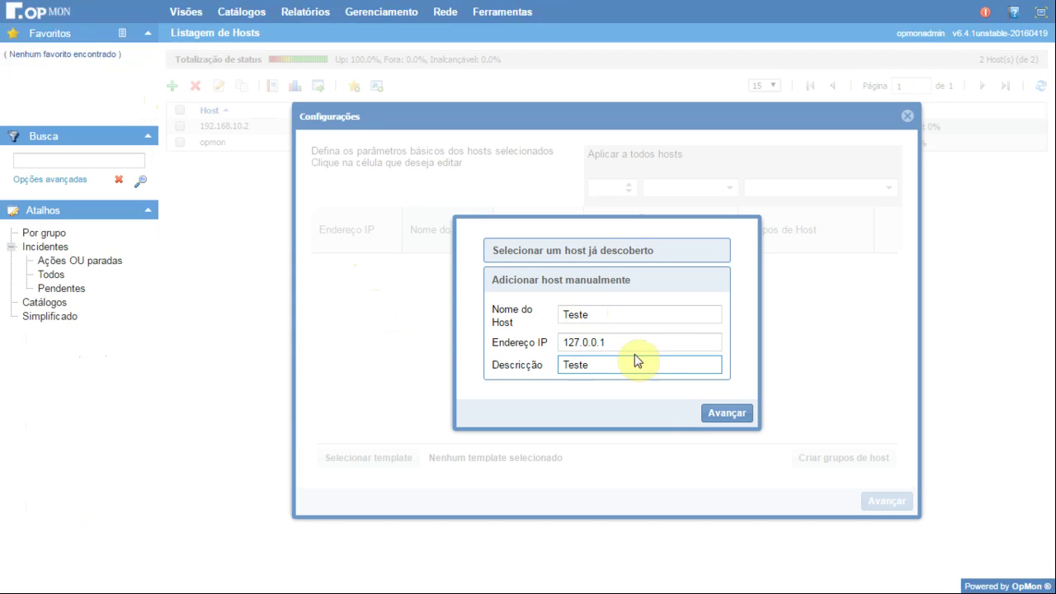
{"action": "left_click", "coordinate": [713, 417]}
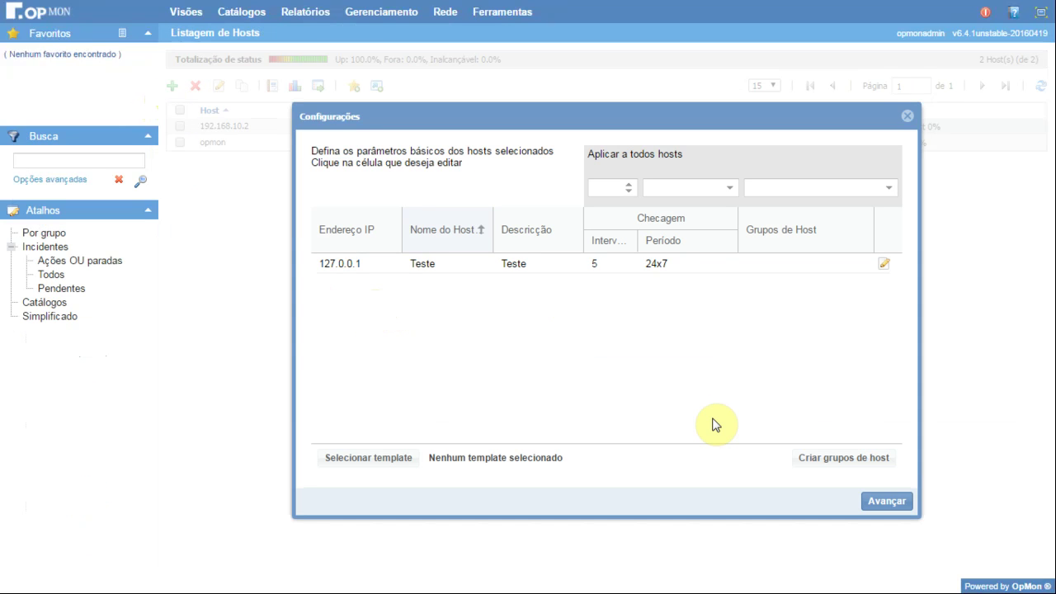
{"action": "left_click", "coordinate": [376, 265]}
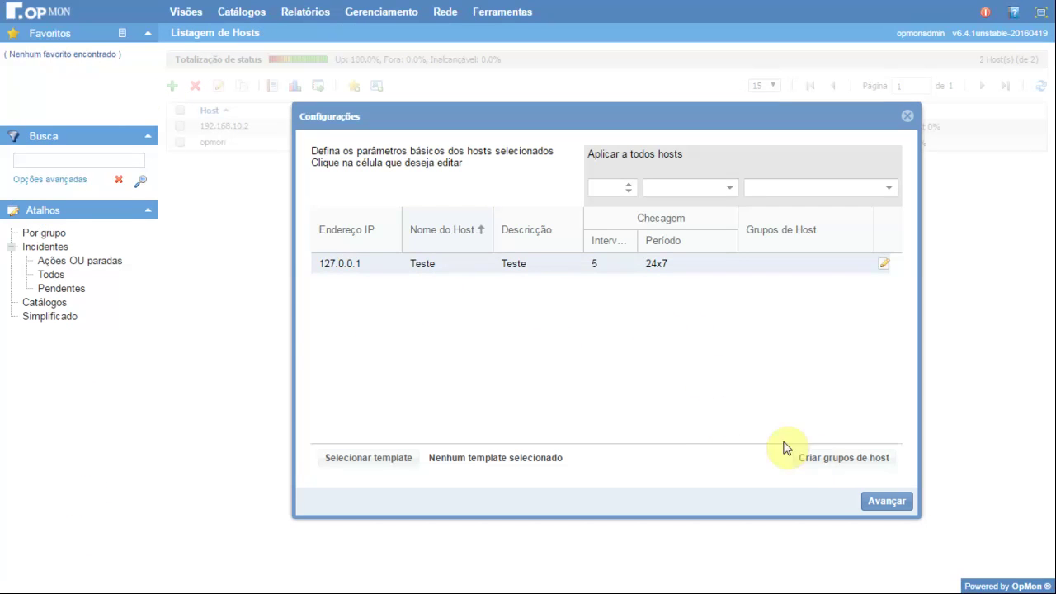
{"action": "left_click", "coordinate": [907, 507]}
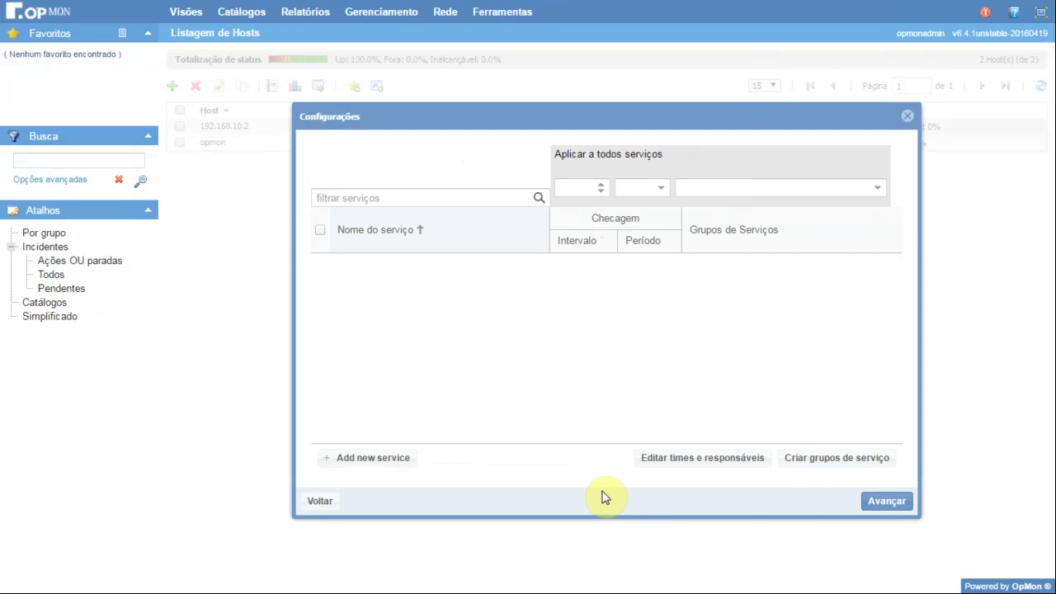
Add a new service named Service_teste in the CPU service group and proceed to its command selection
{"action": "left_click", "coordinate": [395, 464]}
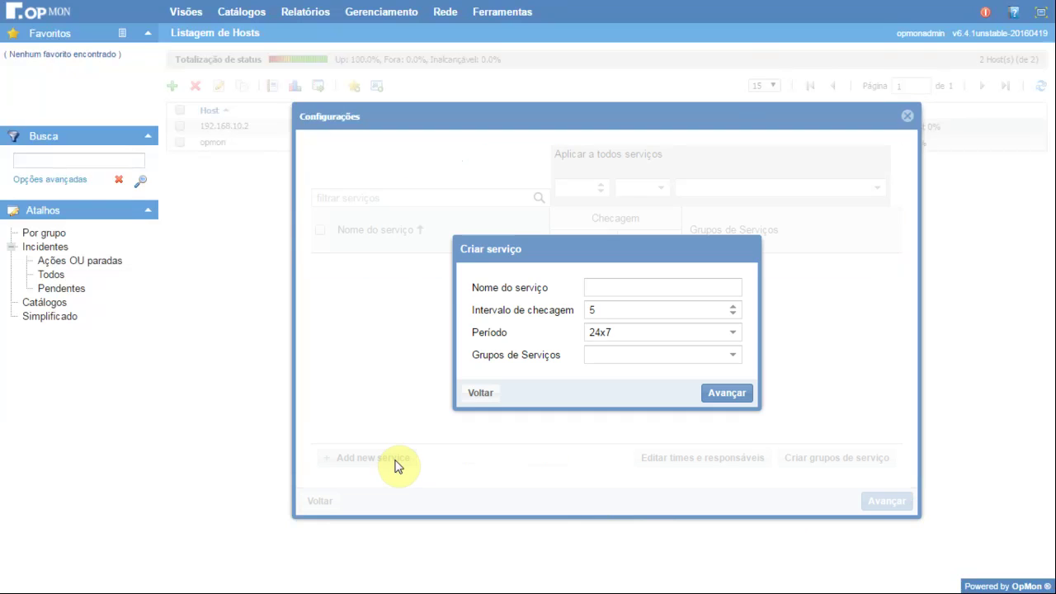
{"action": "left_click", "coordinate": [636, 287]}
{"action": "type", "text": "Service_teste"}
{"action": "key", "text": "Tab"}
{"action": "key", "text": "Tab"}
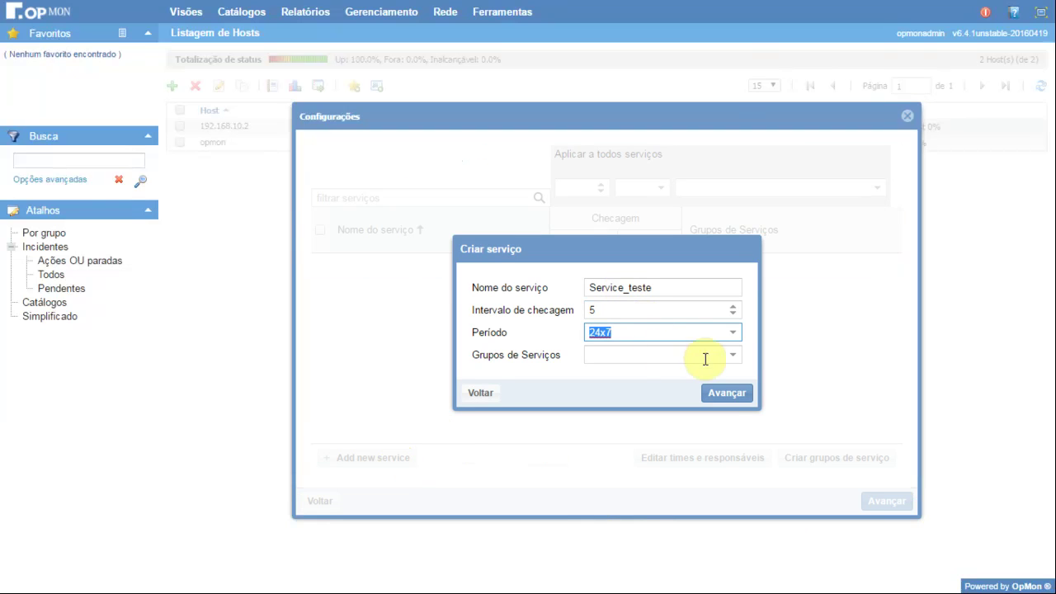
{"action": "left_click", "coordinate": [740, 358]}
{"action": "left_click", "coordinate": [661, 372]}
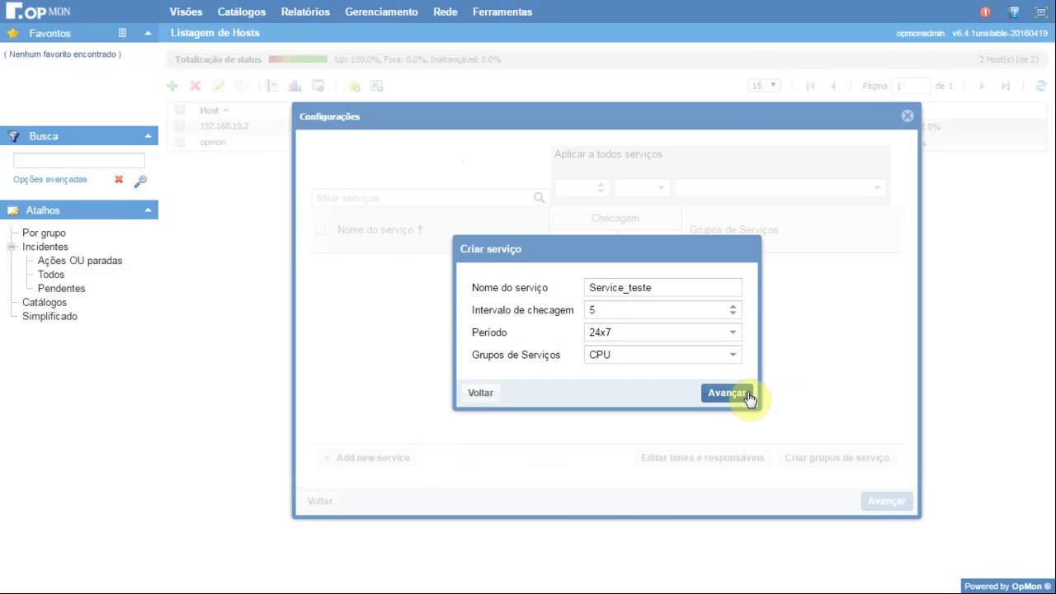
{"action": "left_click", "coordinate": [746, 395]}
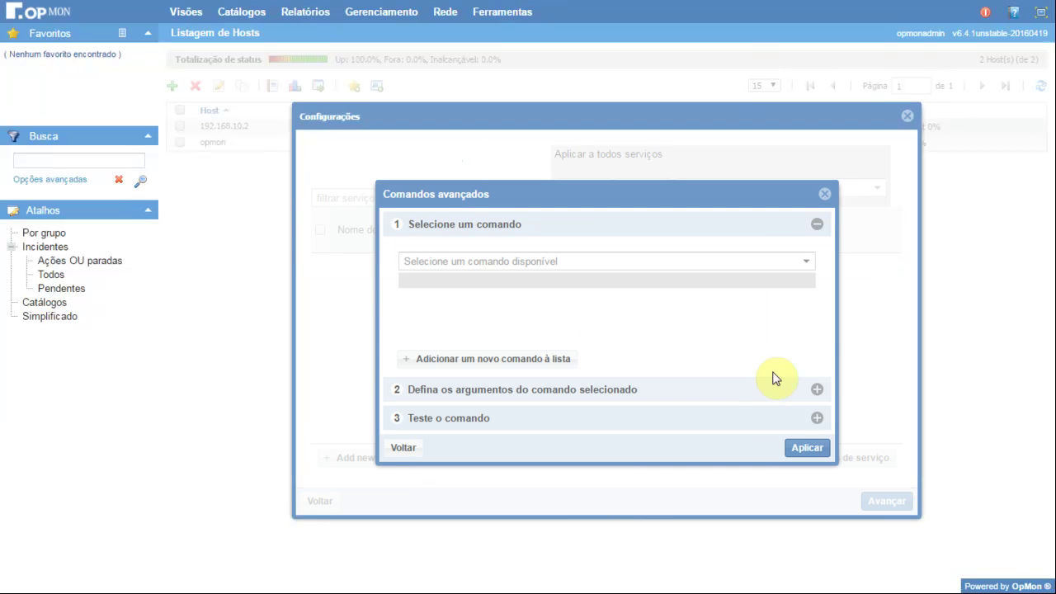
Find "comando" among the available commands and select comando_teste for the new service
{"action": "left_click", "coordinate": [810, 266]}
{"action": "type", "text": "comando"}
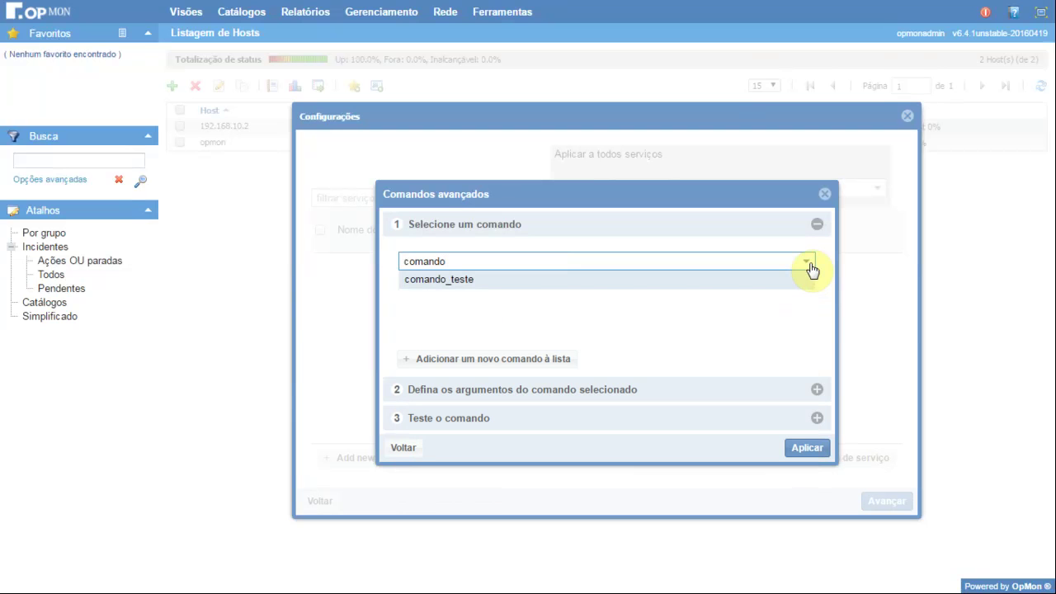
{"action": "left_click", "coordinate": [461, 282]}
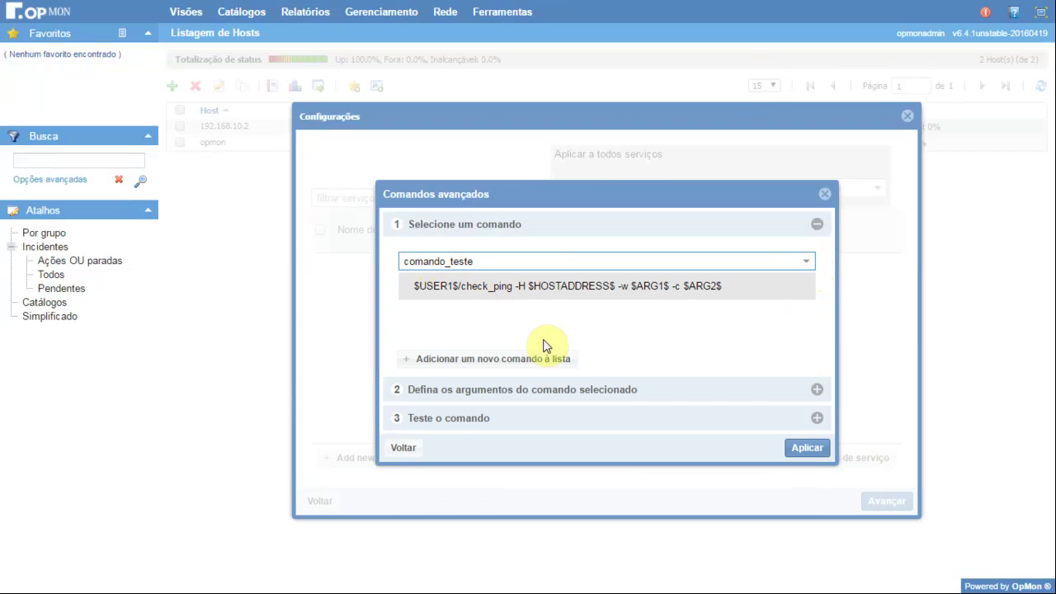
Define the selected command's arguments, setting $ARG1$ to 100.0,80% and $ARG2$ to 200.0,100%
{"action": "left_click", "coordinate": [816, 390]}
{"action": "left_click", "coordinate": [523, 319]}
{"action": "type", "text": "100.-"}
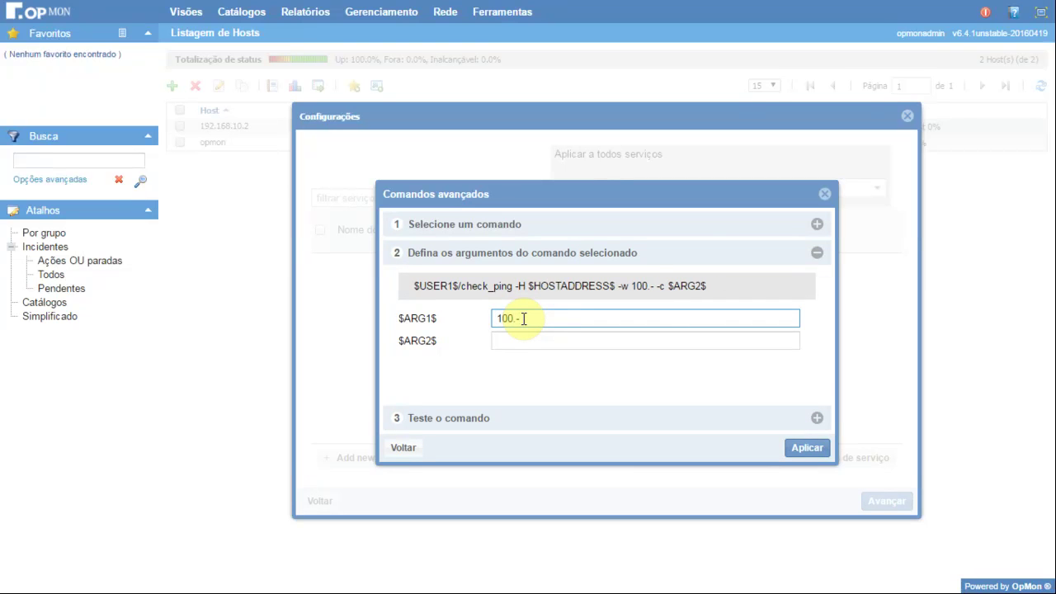
{"action": "key", "text": "BackSpace"}
{"action": "type", "text": "0"}
{"action": "type", "text": ".1"}
{"action": "key", "text": "BackSpace"}
{"action": "type", "text": "80%"}
{"action": "key", "text": "Tab"}
{"action": "type", "text": "2"}
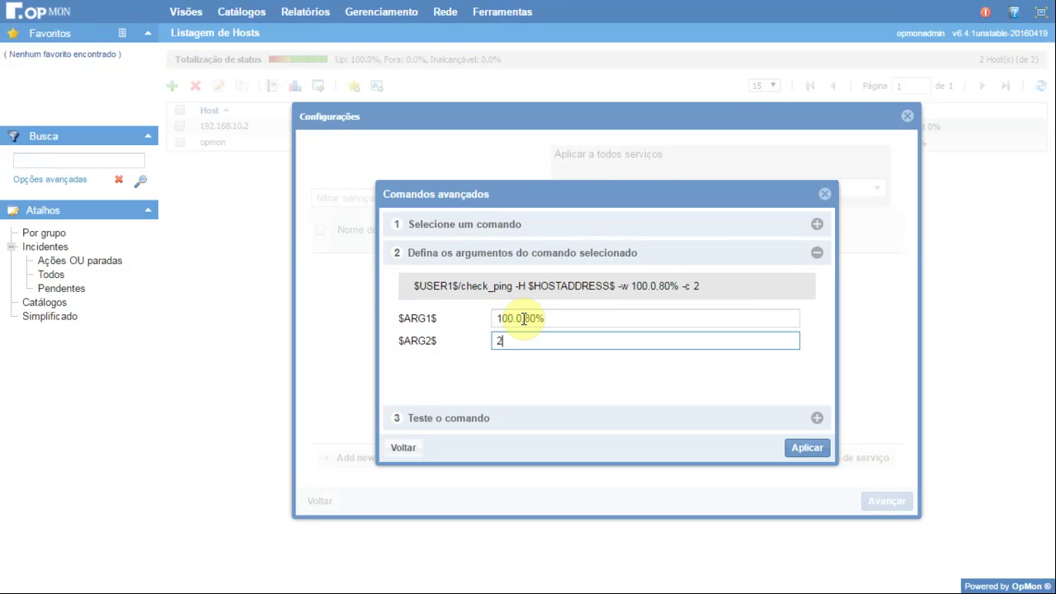
{"action": "type", "text": "00.0,100%"}
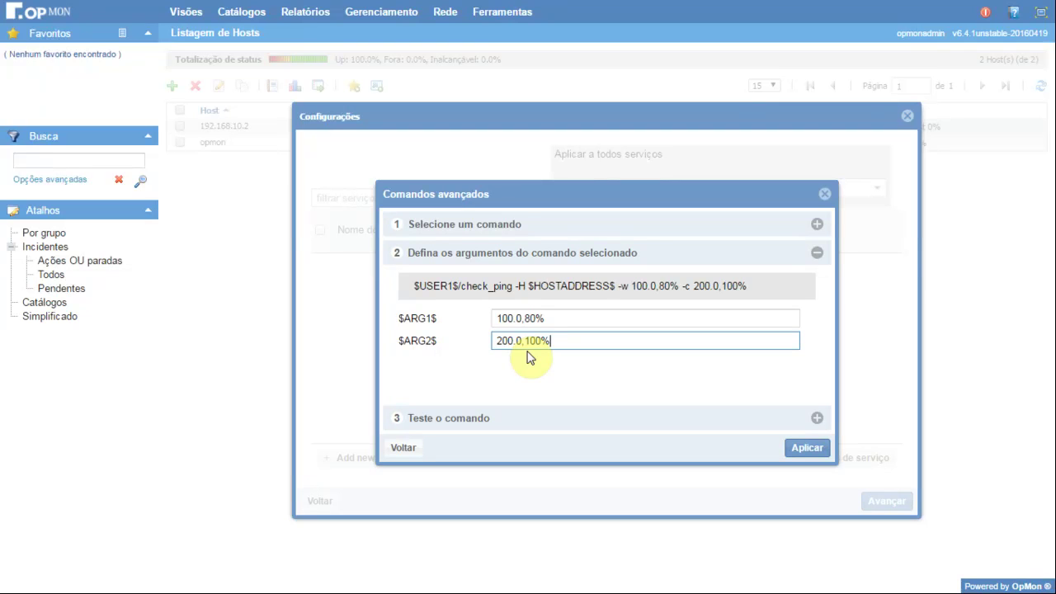
Test the command against host Teste and apply it to Service_teste
{"action": "left_click", "coordinate": [816, 421]}
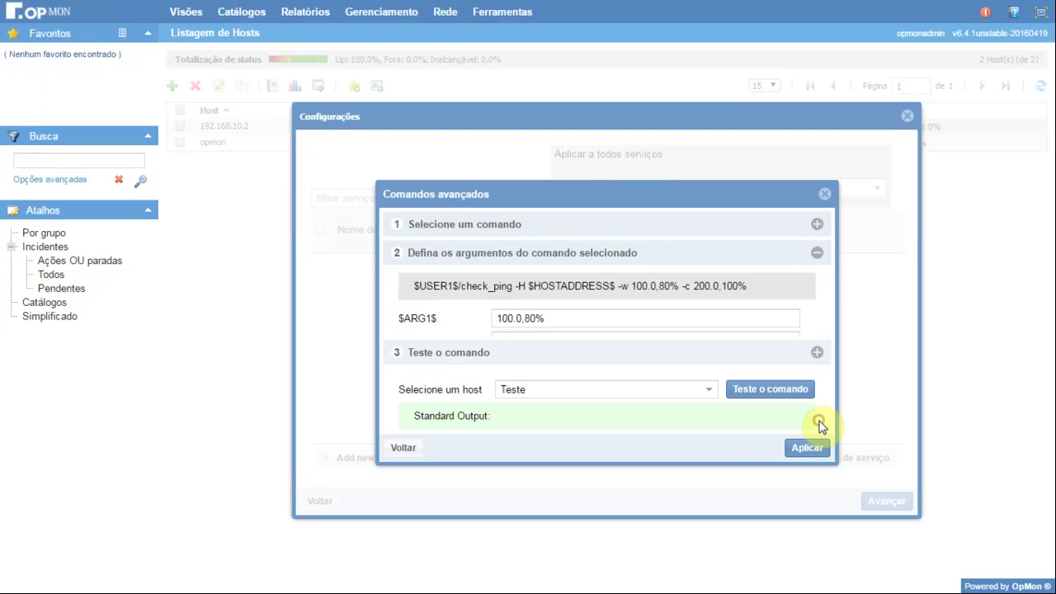
{"action": "left_click", "coordinate": [754, 320]}
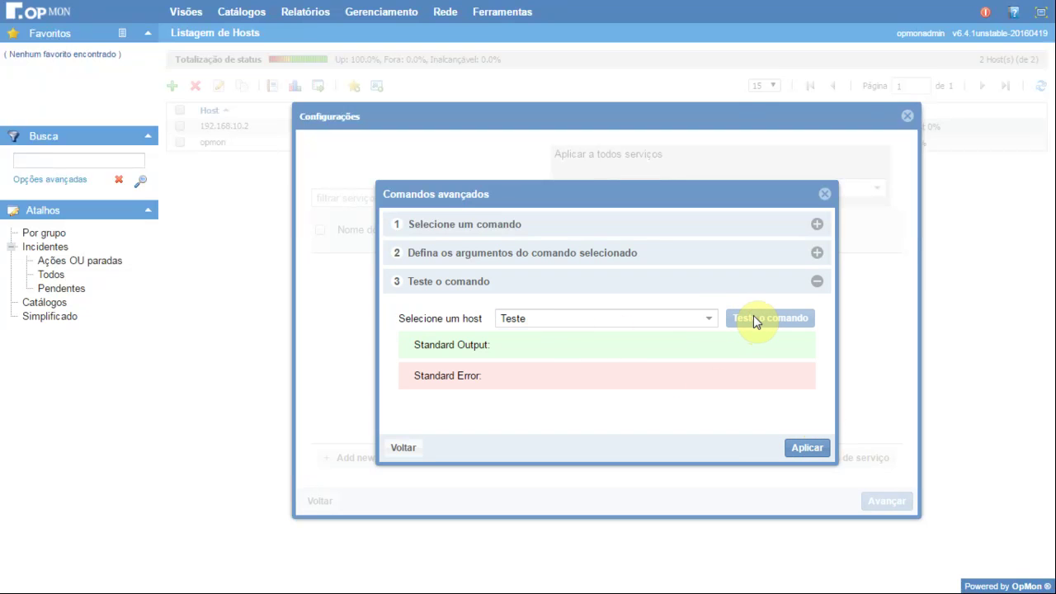
{"action": "left_click", "coordinate": [709, 318]}
{"action": "left_click", "coordinate": [710, 322]}
{"action": "left_click", "coordinate": [743, 319]}
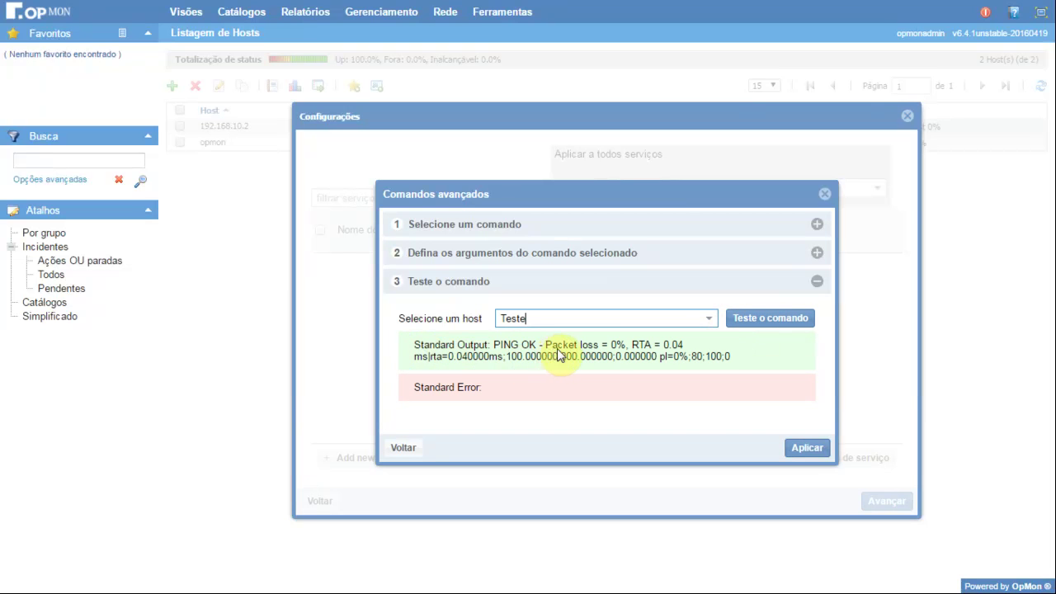
{"action": "left_click", "coordinate": [804, 448]}
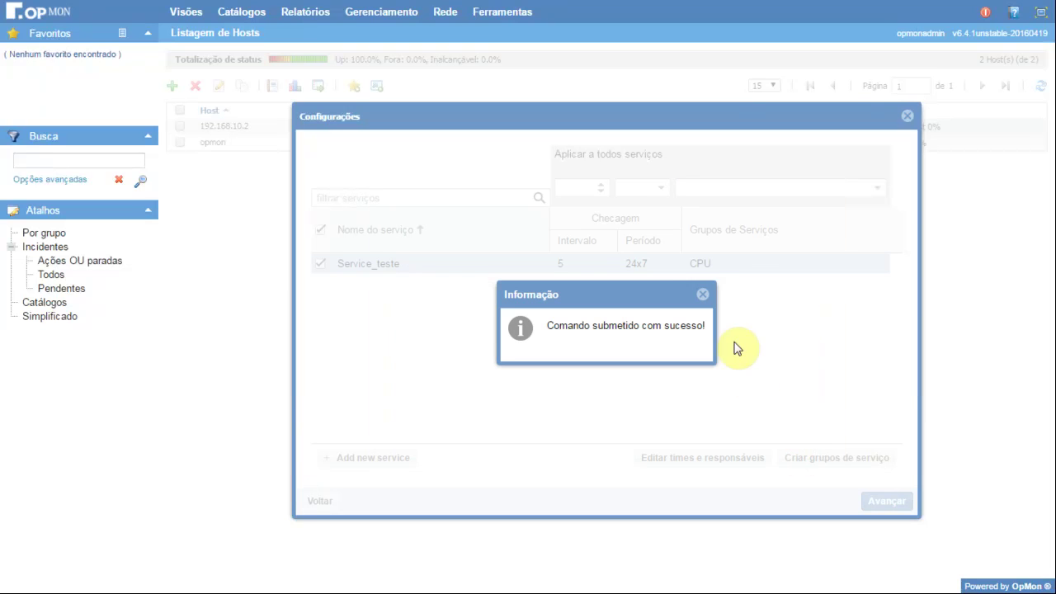
{"action": "left_click", "coordinate": [703, 295]}
Proceed to the responsibility settings, assign opmonadmin as responsible user for all hosts, and save all changes with confirmation
{"action": "left_click", "coordinate": [881, 503]}
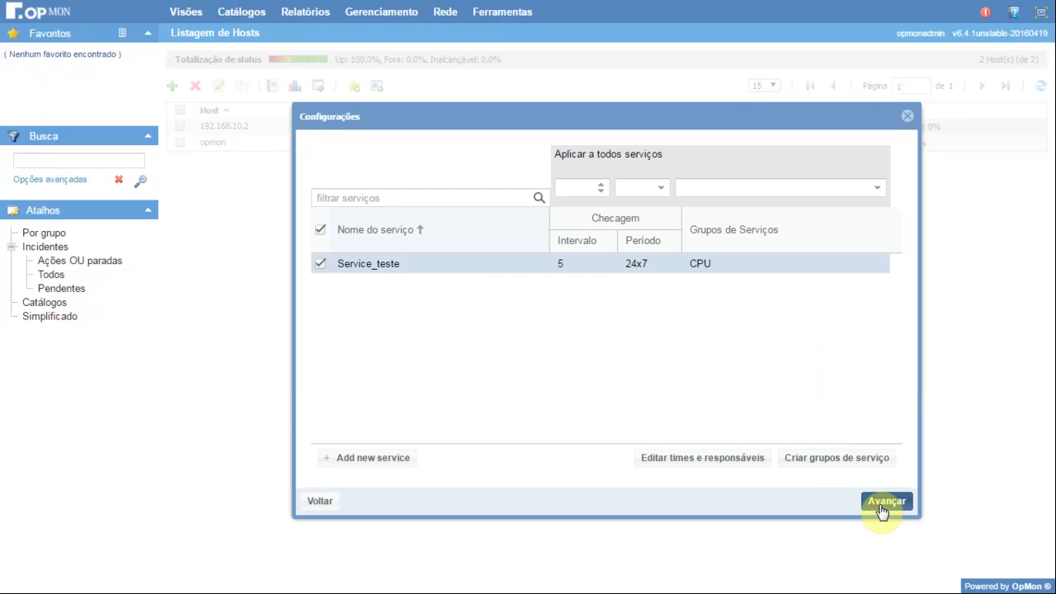
{"action": "left_click", "coordinate": [889, 186]}
{"action": "left_click", "coordinate": [821, 206]}
{"action": "left_click", "coordinate": [860, 501]}
{"action": "left_click", "coordinate": [575, 353]}
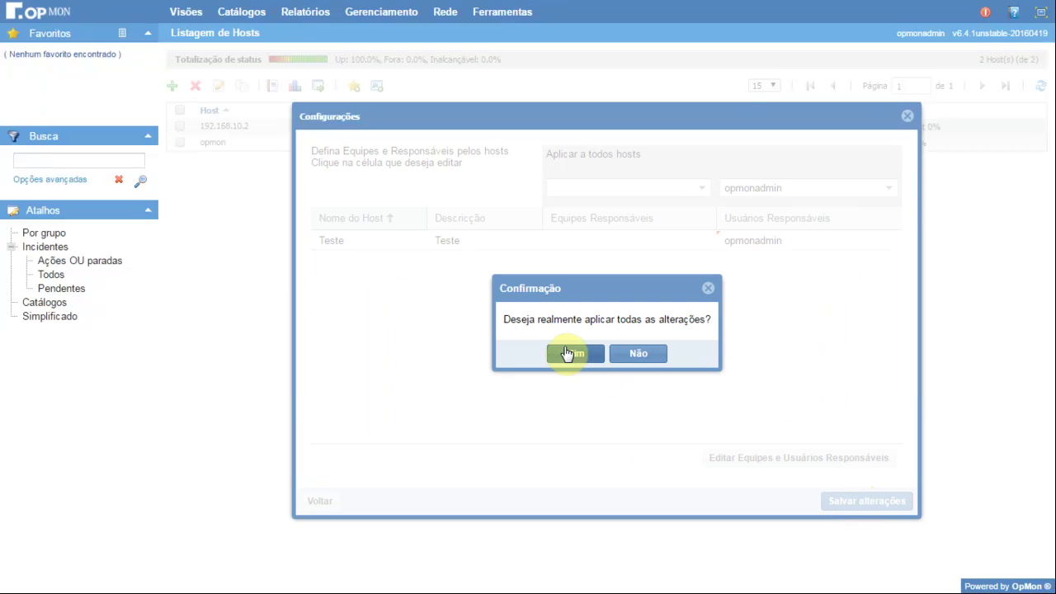